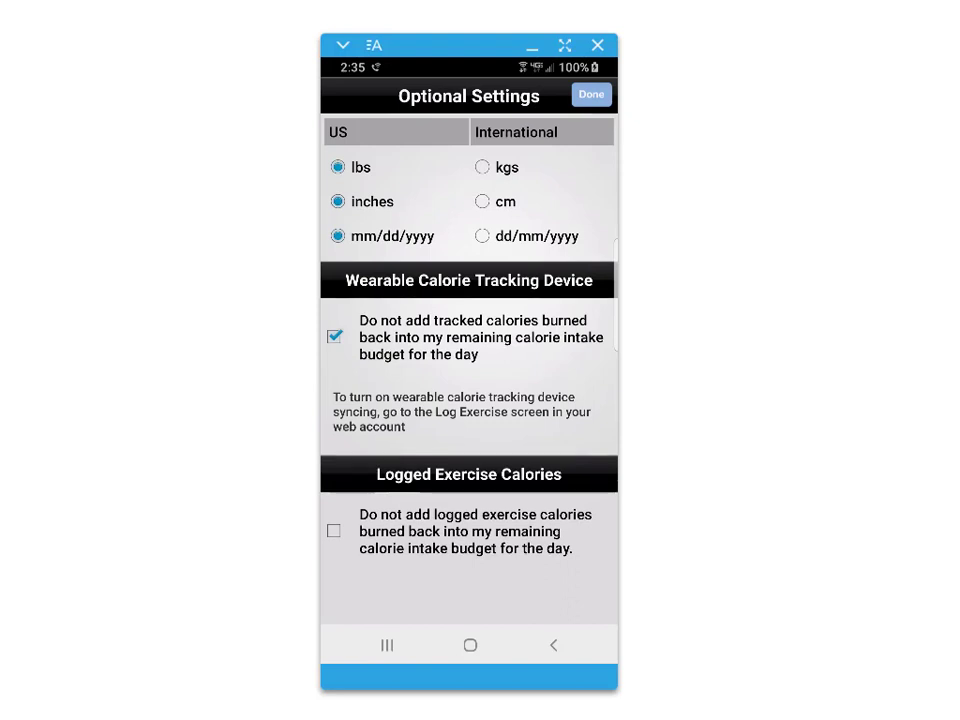
# Step: Leave Optional Settings with lbs, inches and mm/dd/yyyy kept, returning to Today's Summary
pyautogui.click(585, 99)
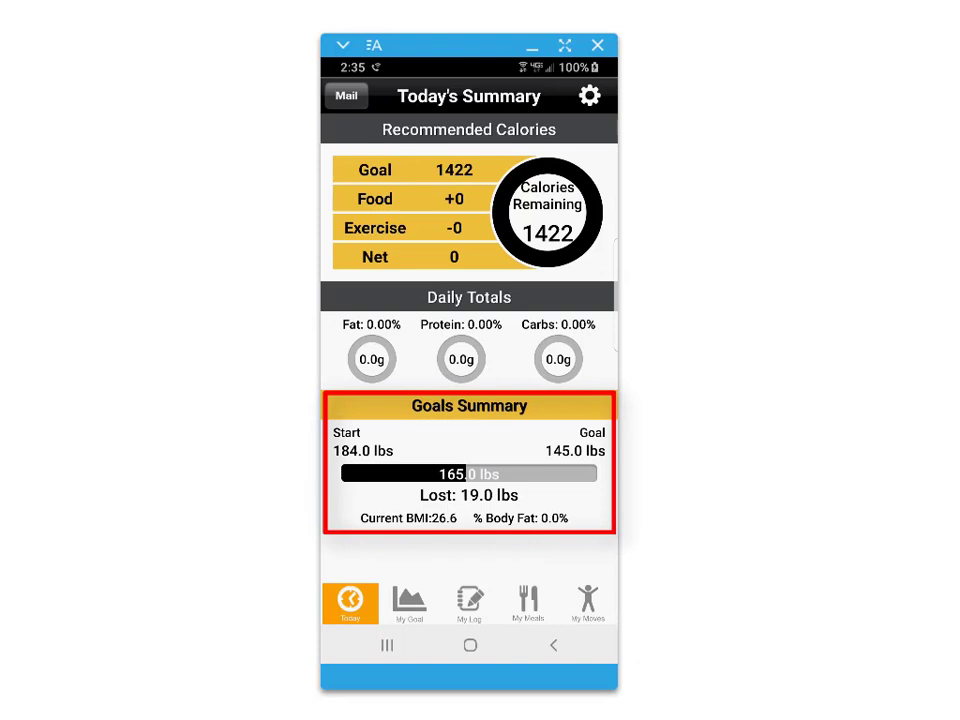
# Step: View the weight-goal chart over 60 and 90 days, then show the Nov 05, 2019 food log
pyautogui.click(408, 605)
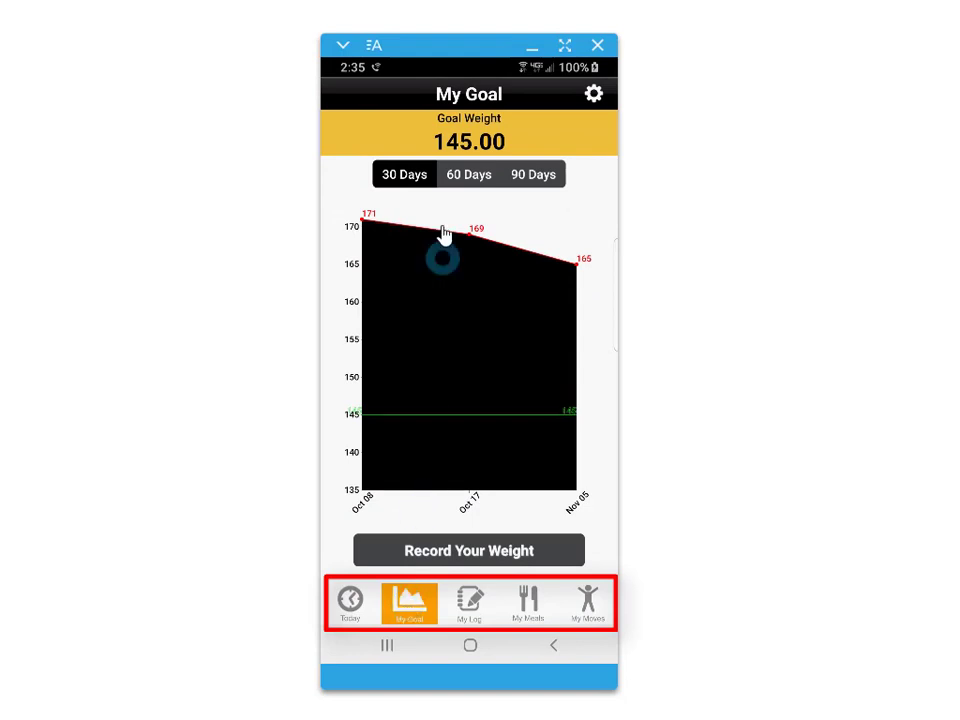
pyautogui.click(472, 180)
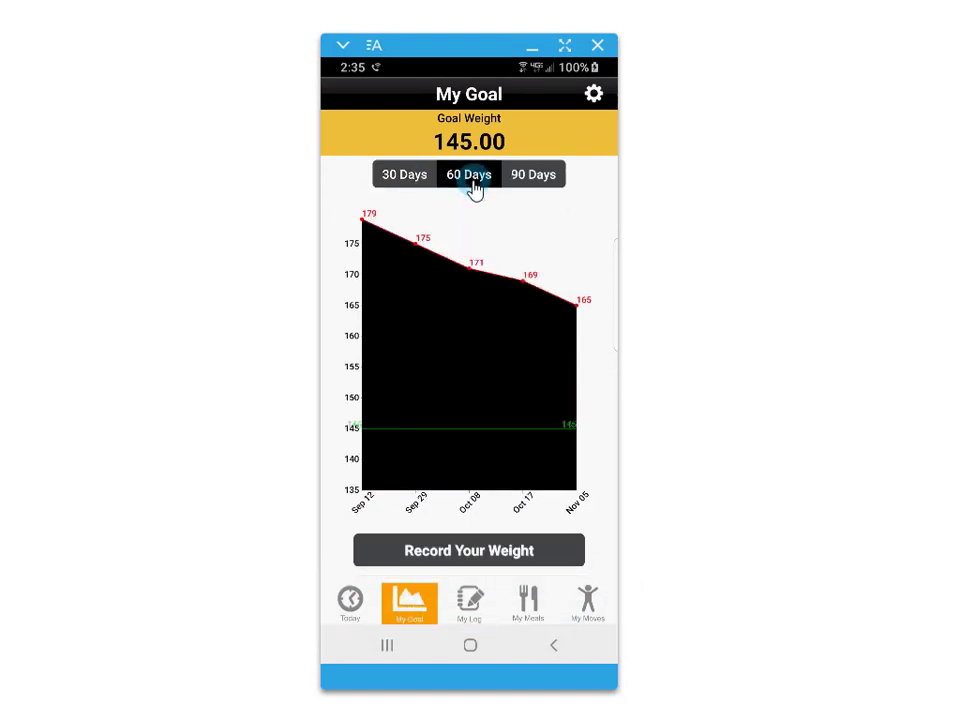
pyautogui.click(533, 174)
pyautogui.click(472, 600)
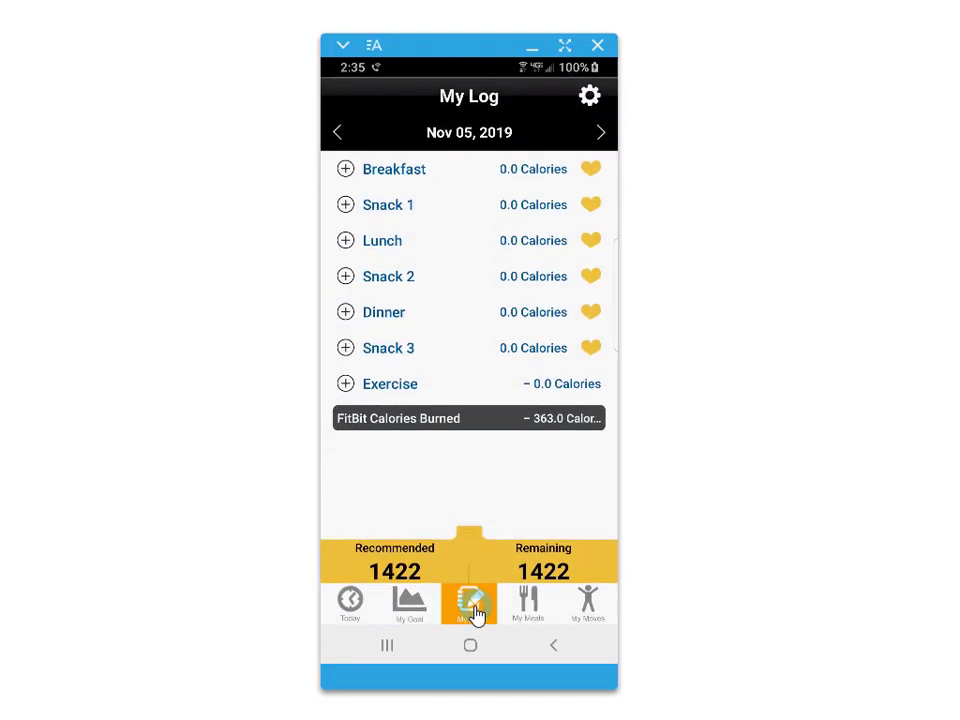
# Step: Browse My Meals, the My Moves calendar and settings, ending on the Day 01–07 meal plans
pyautogui.click(533, 605)
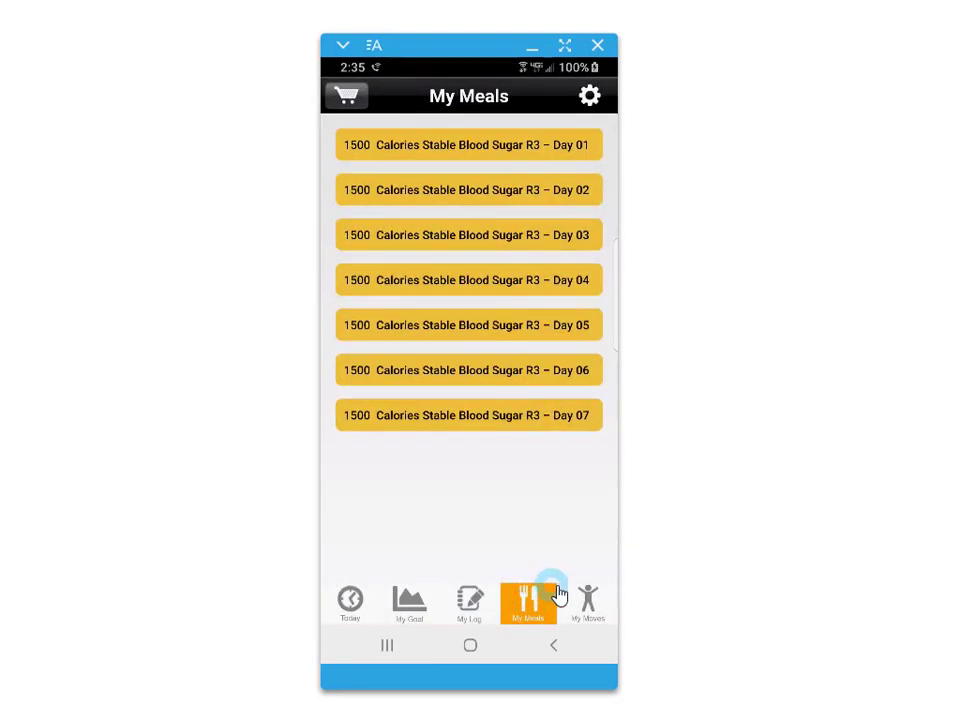
pyautogui.click(589, 601)
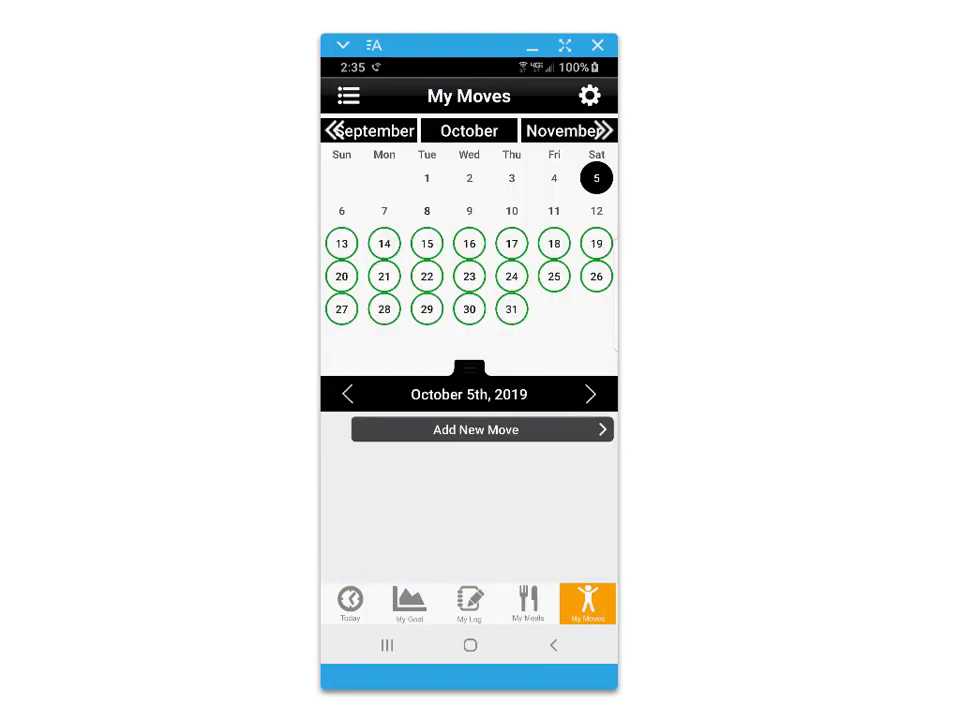
pyautogui.click(592, 98)
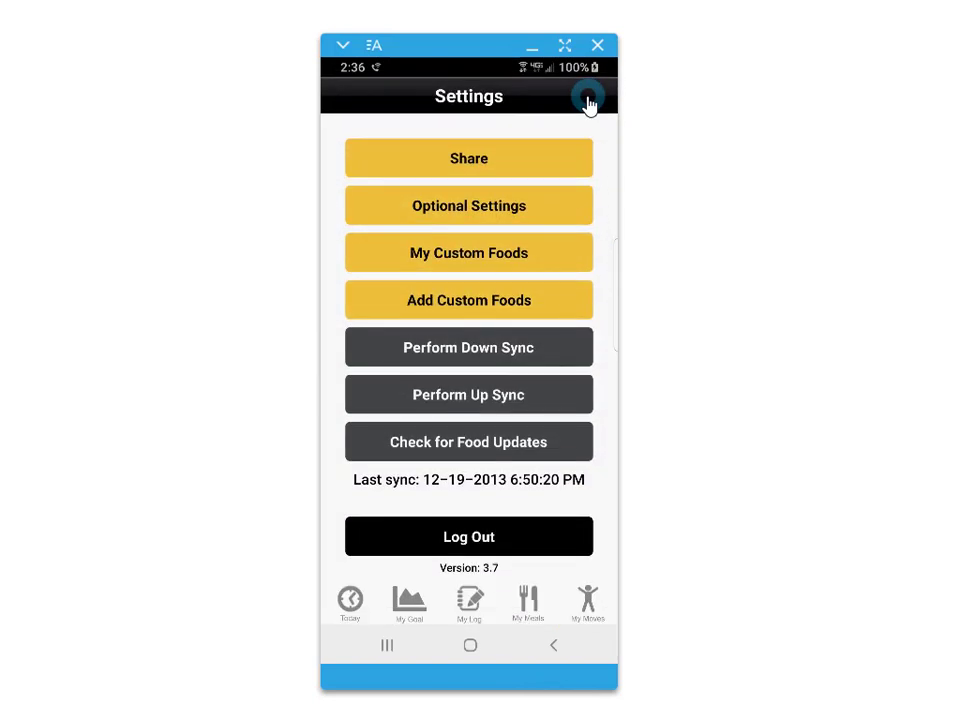
pyautogui.click(558, 660)
pyautogui.click(535, 605)
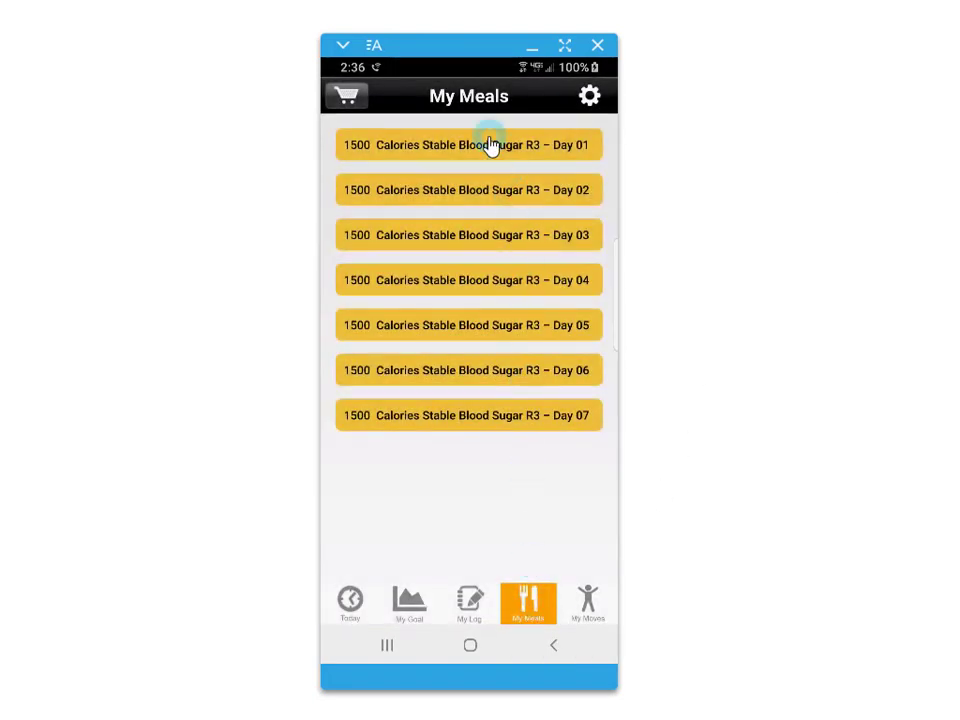
# Step: Create a new grocery list from the checked Day 01–07 meal plans
pyautogui.click(348, 96)
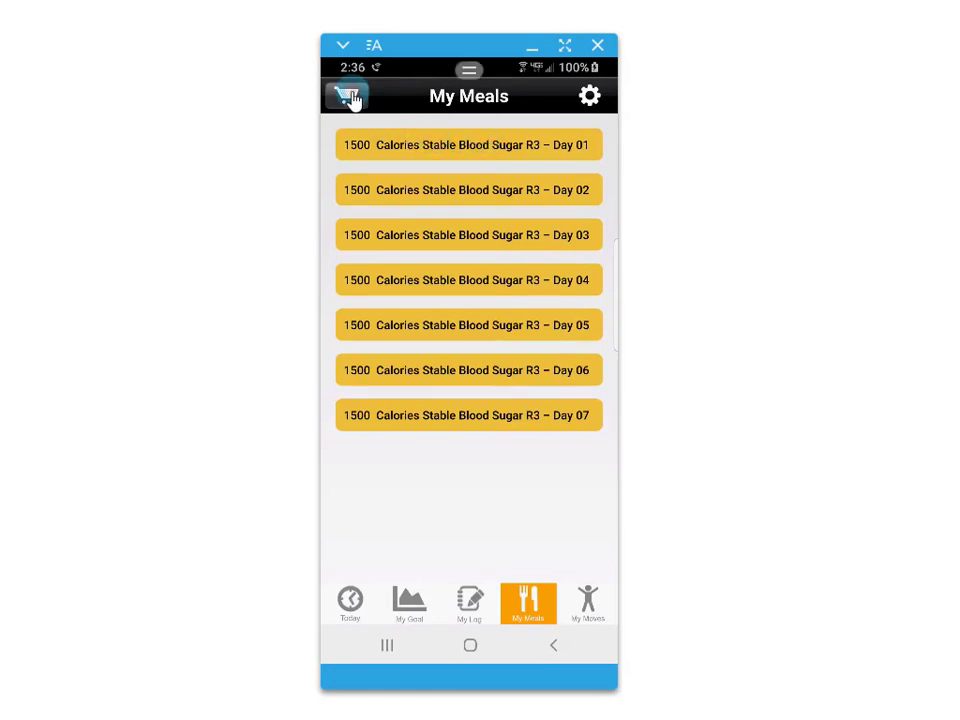
pyautogui.click(446, 360)
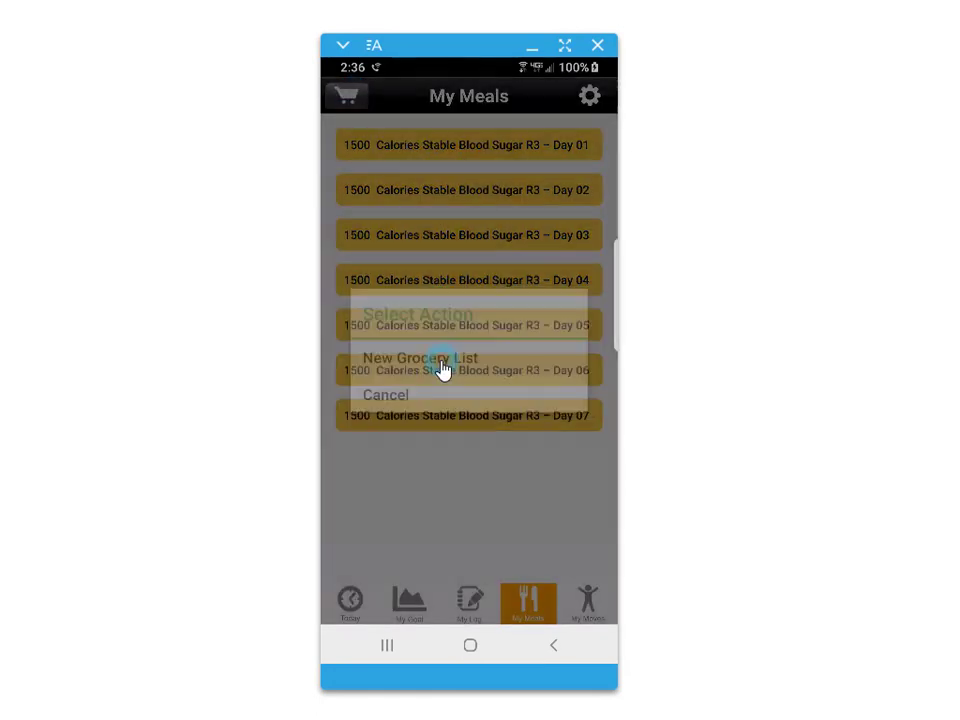
pyautogui.click(575, 197)
pyautogui.click(588, 147)
pyautogui.click(587, 197)
pyautogui.click(586, 245)
pyautogui.click(586, 296)
pyautogui.click(589, 347)
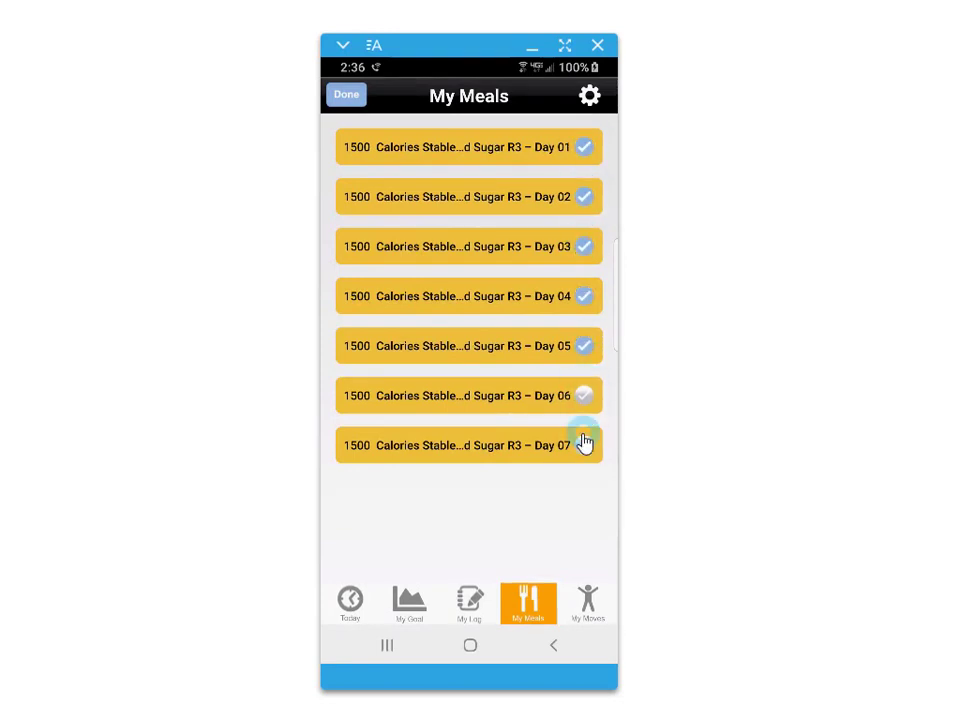
pyautogui.click(347, 99)
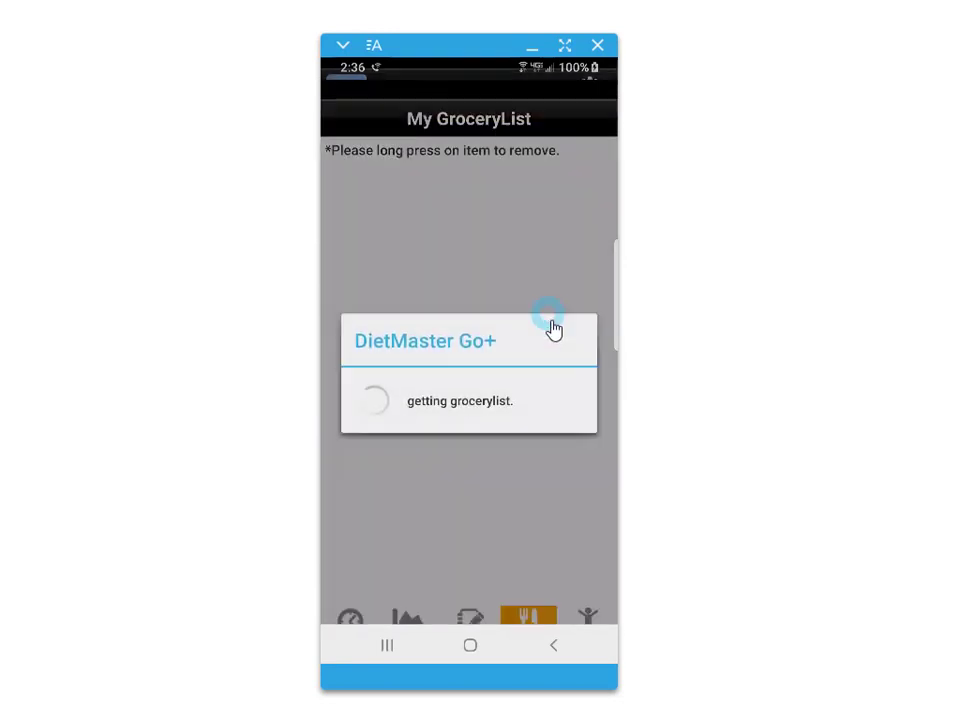
# Step: Scroll through the generated grocery list items and go back to My Meals
pyautogui.moveTo(530, 505); pyautogui.dragTo(540, 215)
pyautogui.moveTo(533, 543); pyautogui.dragTo(521, 141)
pyautogui.click(557, 647)
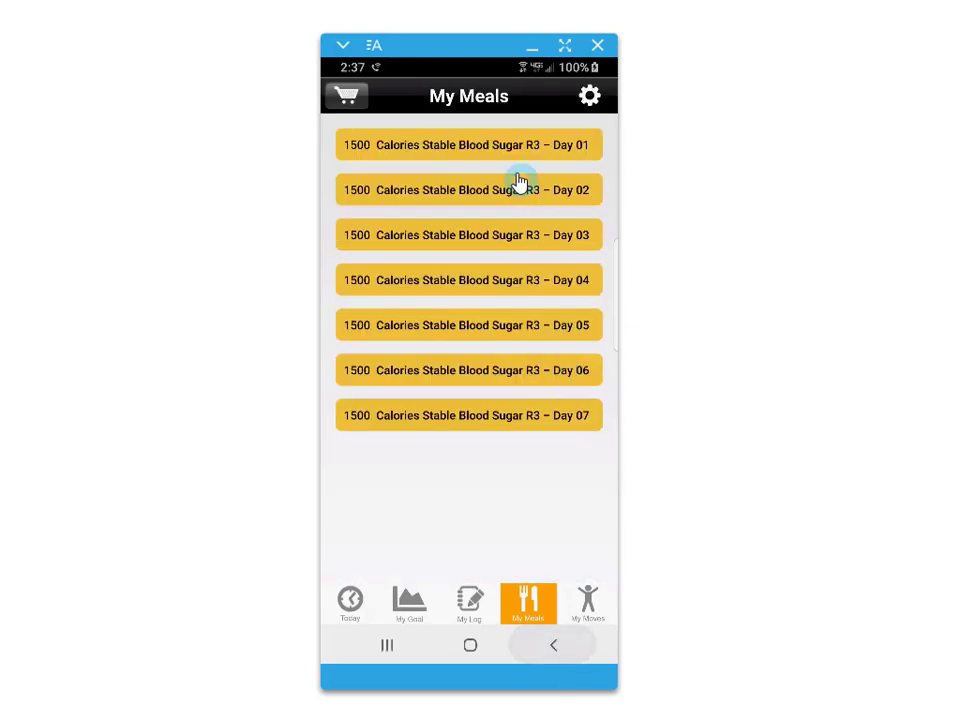
# Step: Exchange the Day 02 breakfast Strawberries for pink grapefruit
pyautogui.click(449, 195)
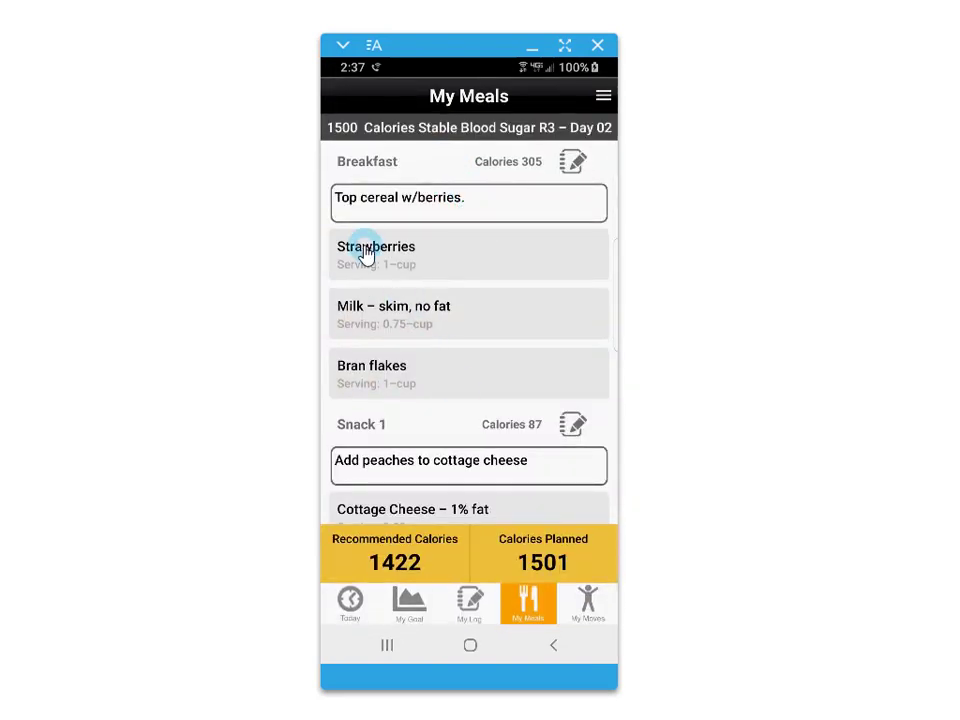
pyautogui.click(366, 252)
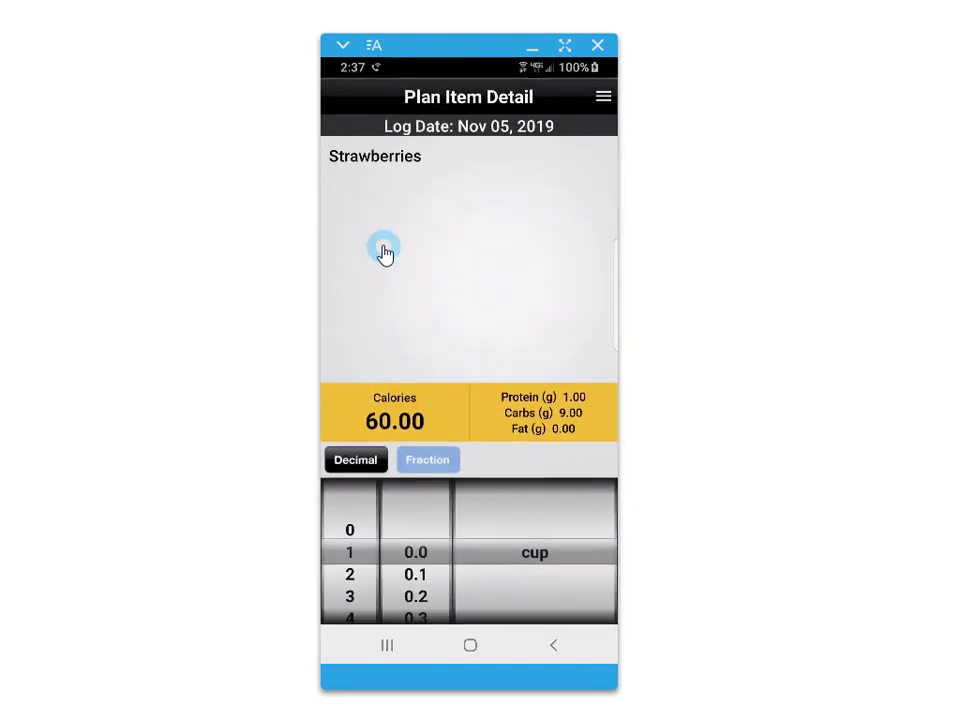
pyautogui.click(604, 98)
pyautogui.click(476, 381)
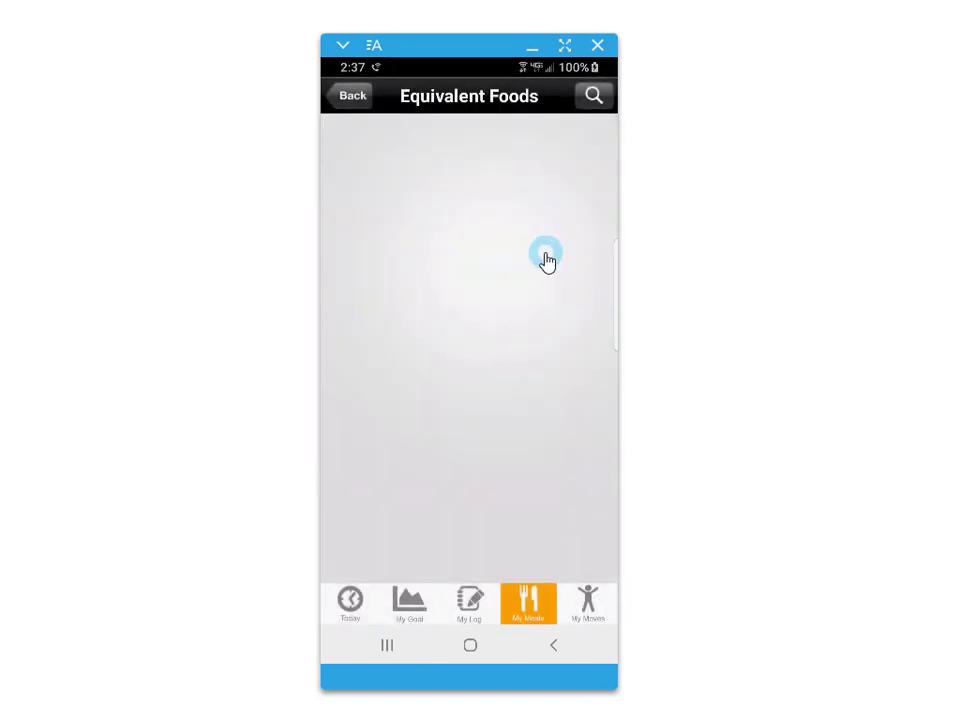
pyautogui.click(350, 288)
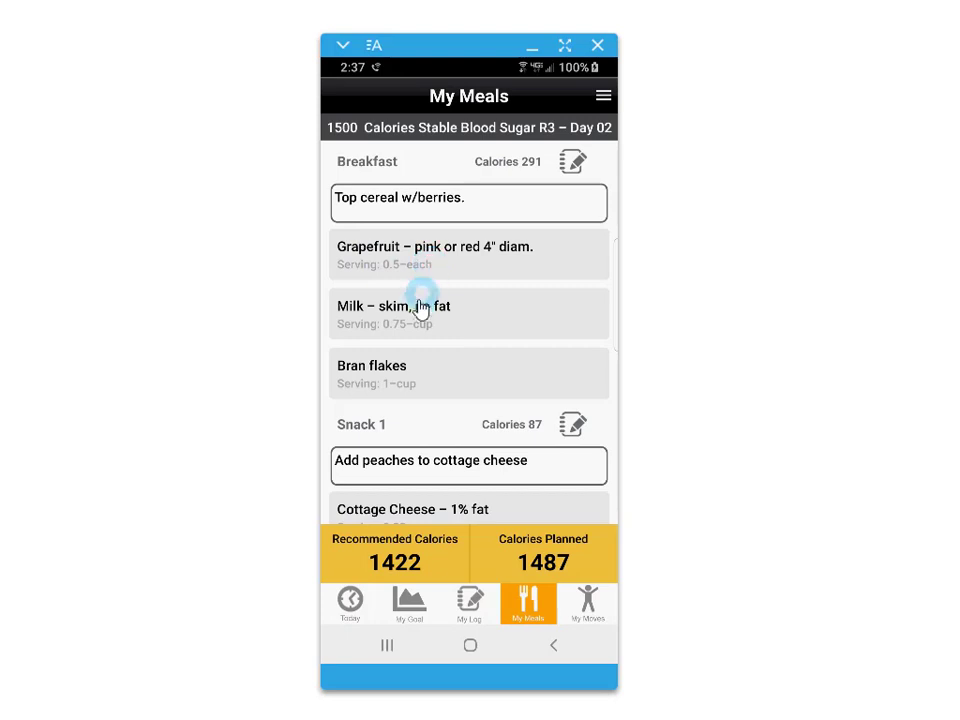
# Step: Save Bran flakes from the Day 02 breakfast as a favorite food
pyautogui.click(371, 378)
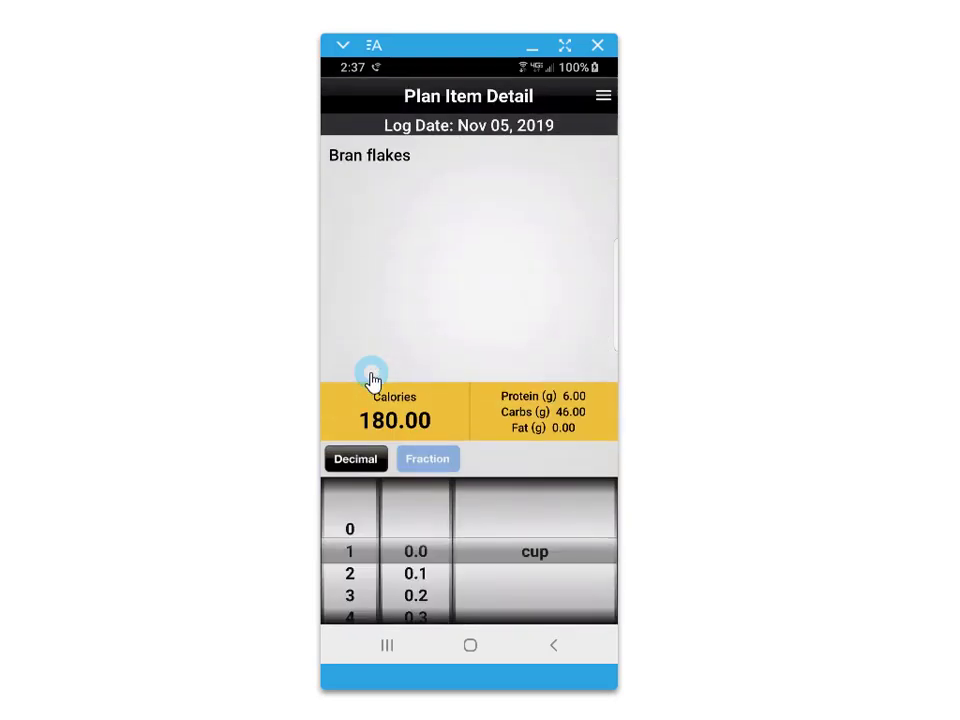
pyautogui.click(601, 100)
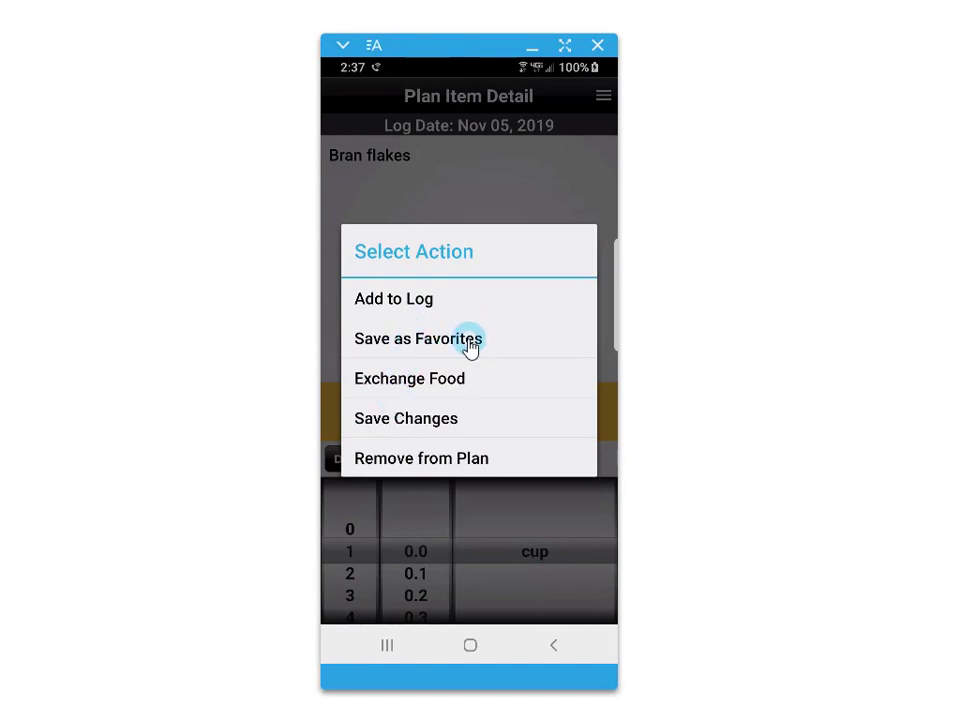
pyautogui.click(555, 647)
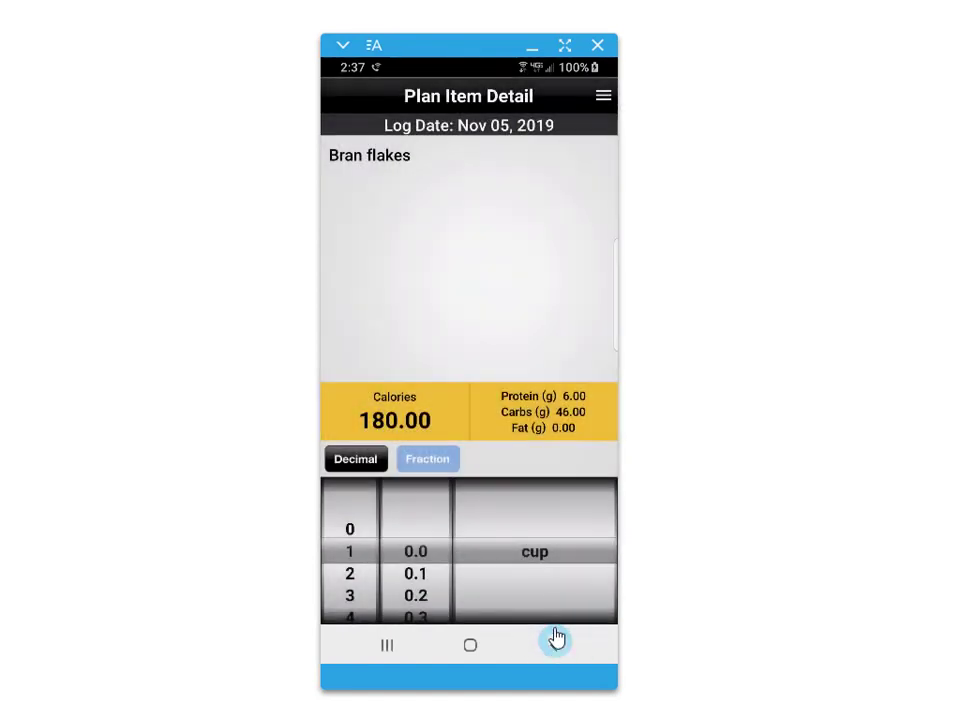
pyautogui.click(557, 640)
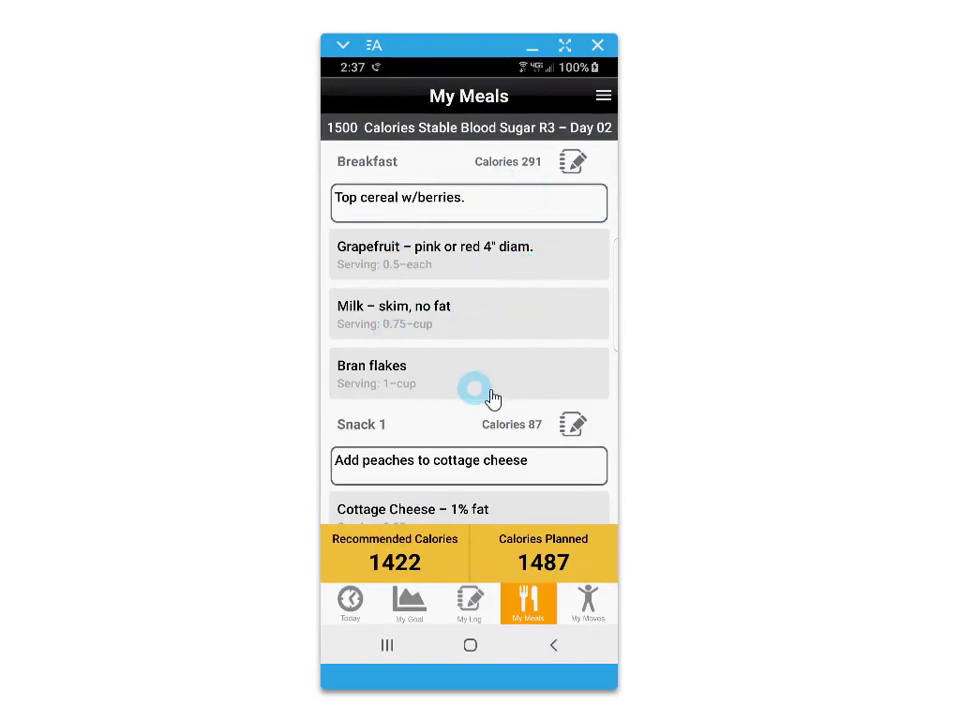
# Step: Log the Day 02 breakfast to Nov 05, 2019 and view that day's food log
pyautogui.click(572, 163)
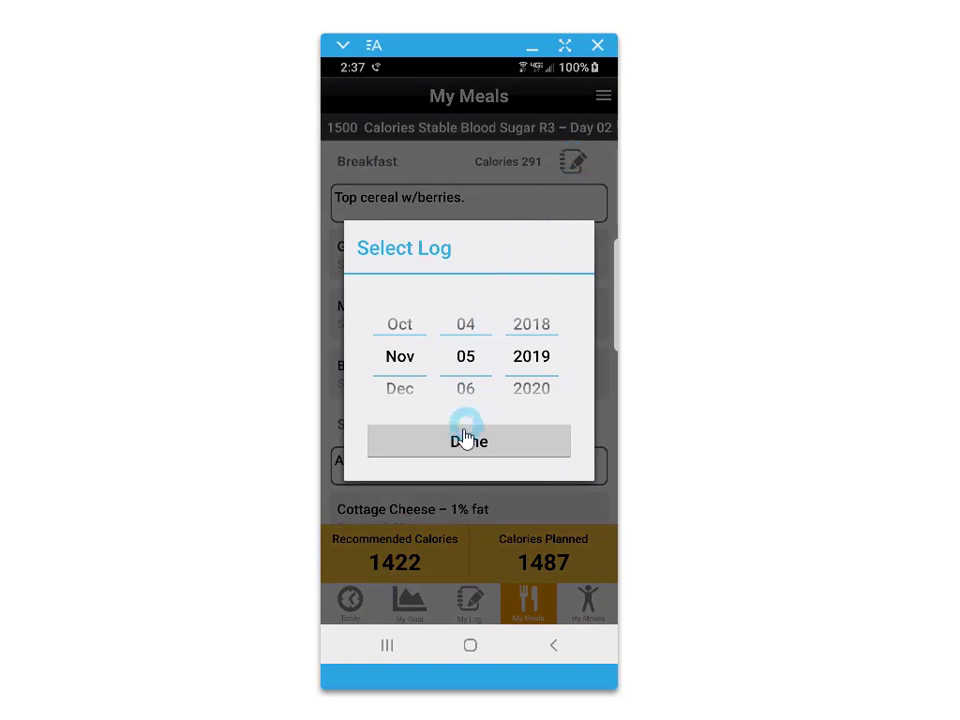
pyautogui.click(465, 445)
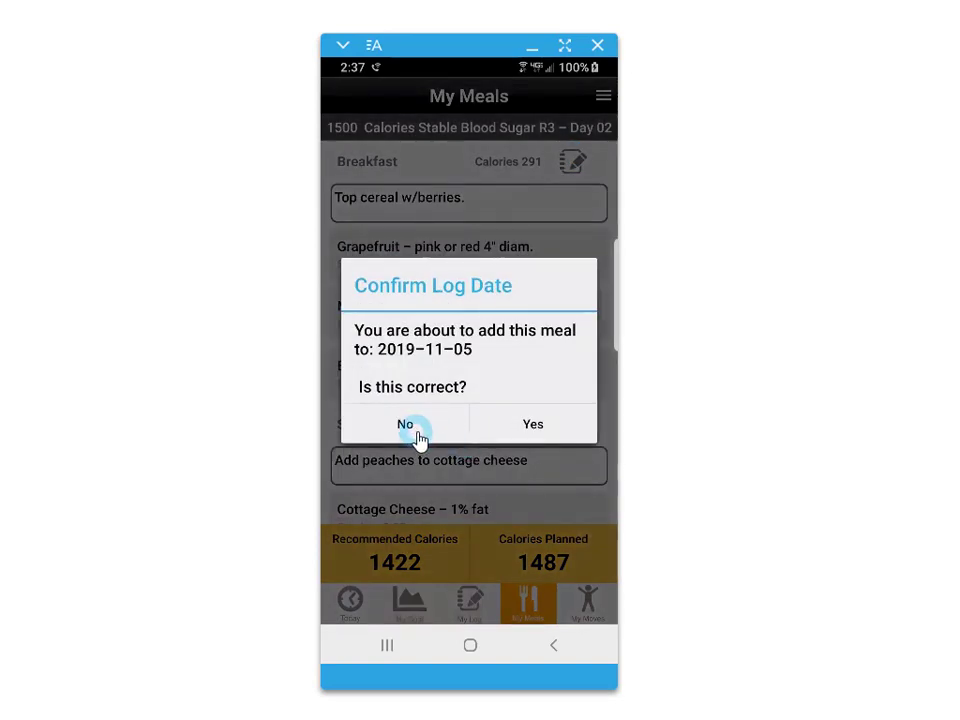
pyautogui.click(533, 426)
pyautogui.scroll(-5, 540, 400)
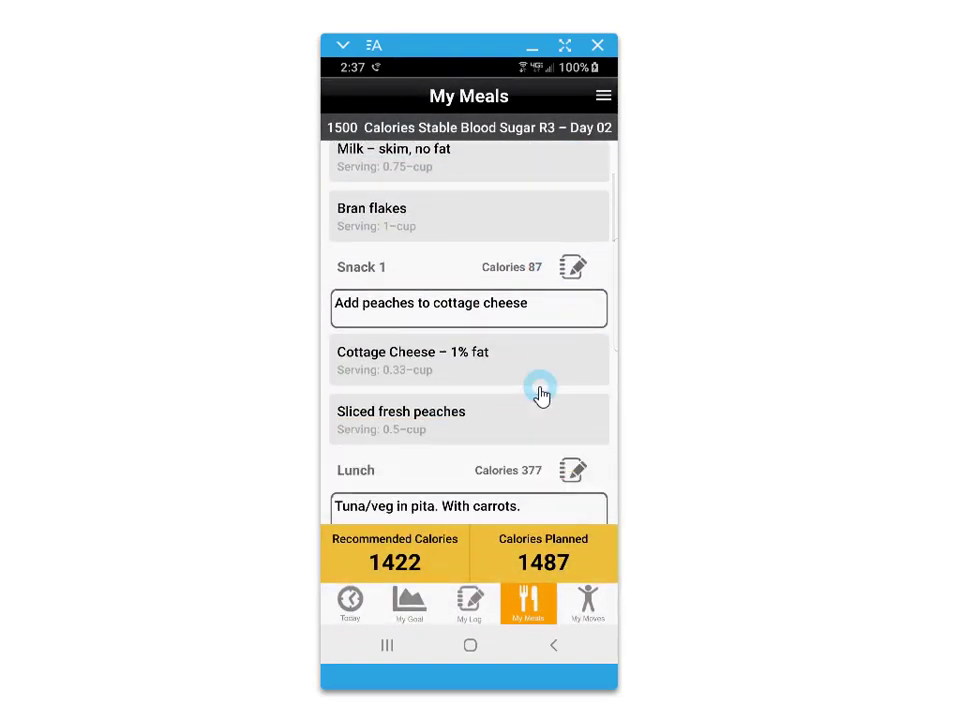
pyautogui.click(474, 600)
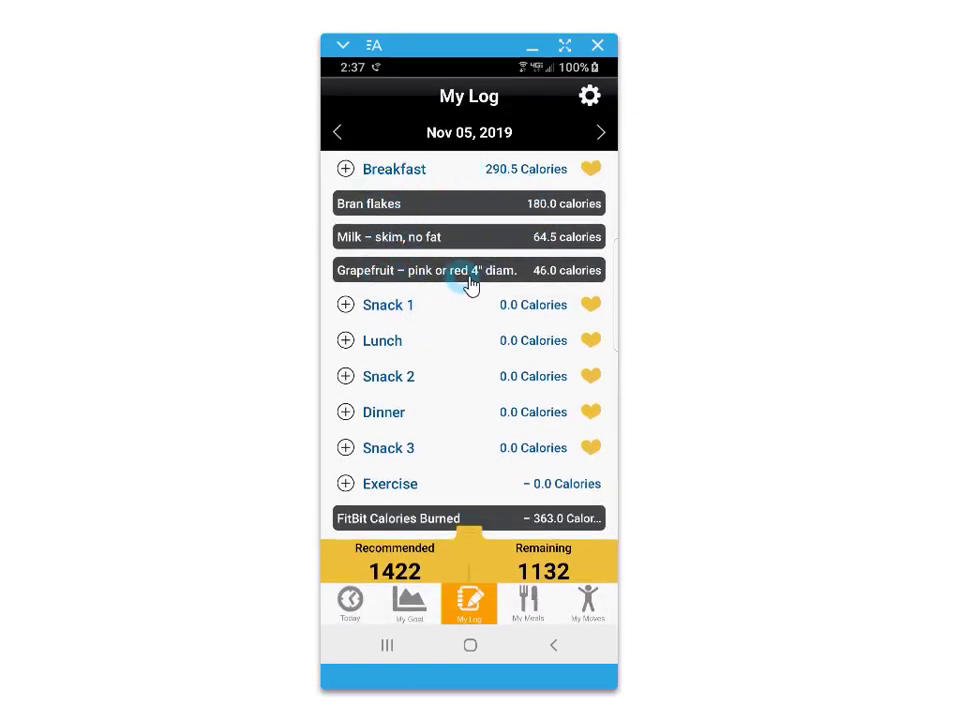
# Step: Save Nov 05's breakfast as favorite meal 'MyBest BF', then begin adding Nov 06 breakfast foods
pyautogui.click(590, 172)
pyautogui.click(421, 379)
pyautogui.write('MyBest BF')
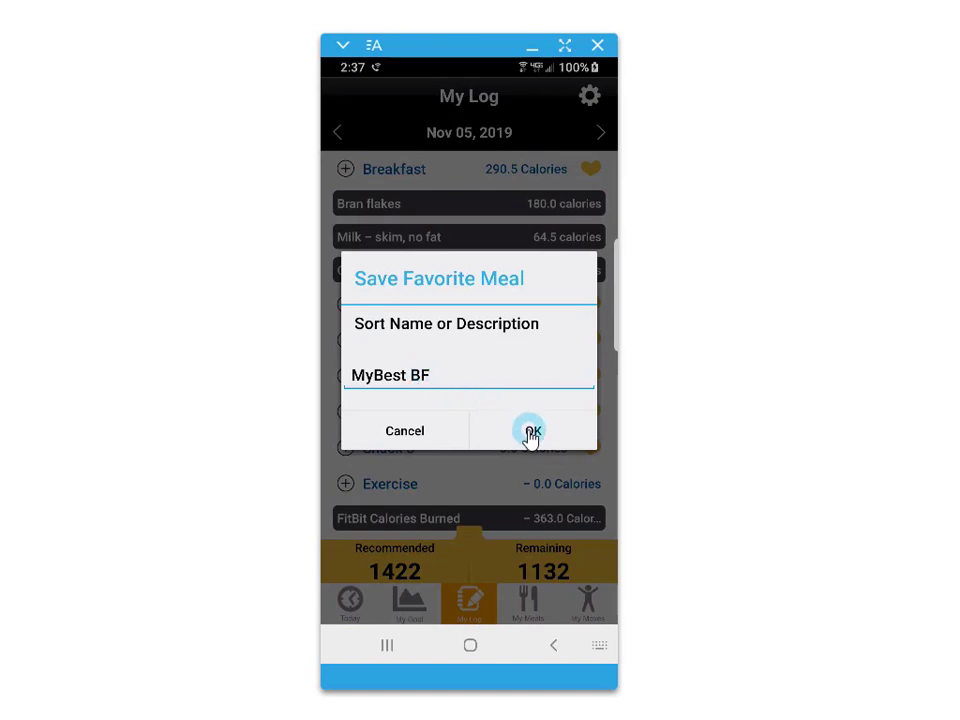
pyautogui.click(529, 432)
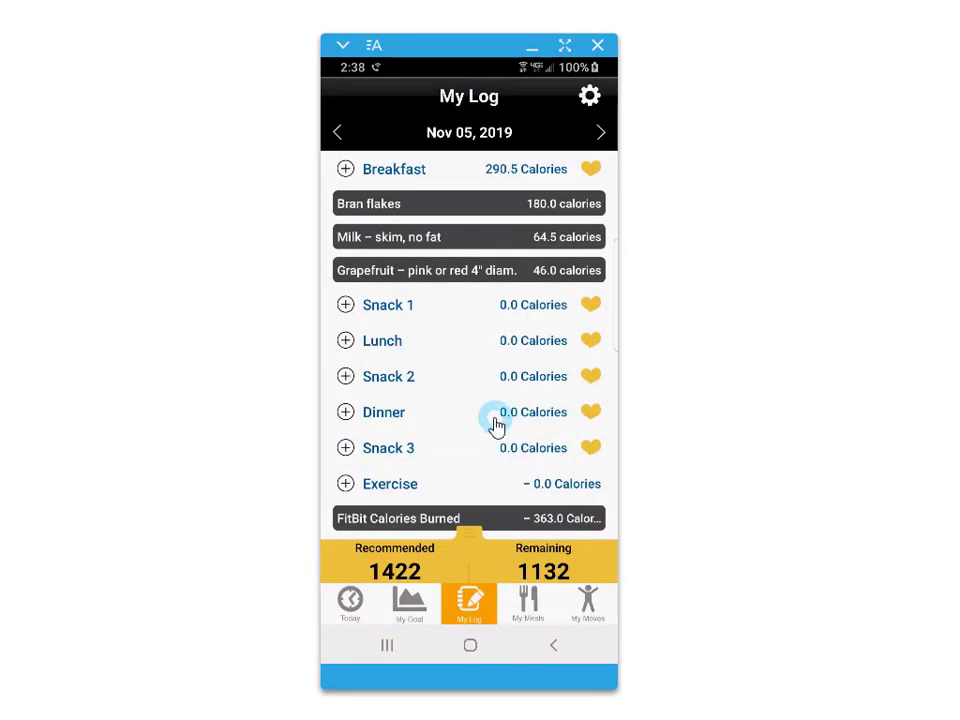
pyautogui.click(602, 135)
pyautogui.click(345, 170)
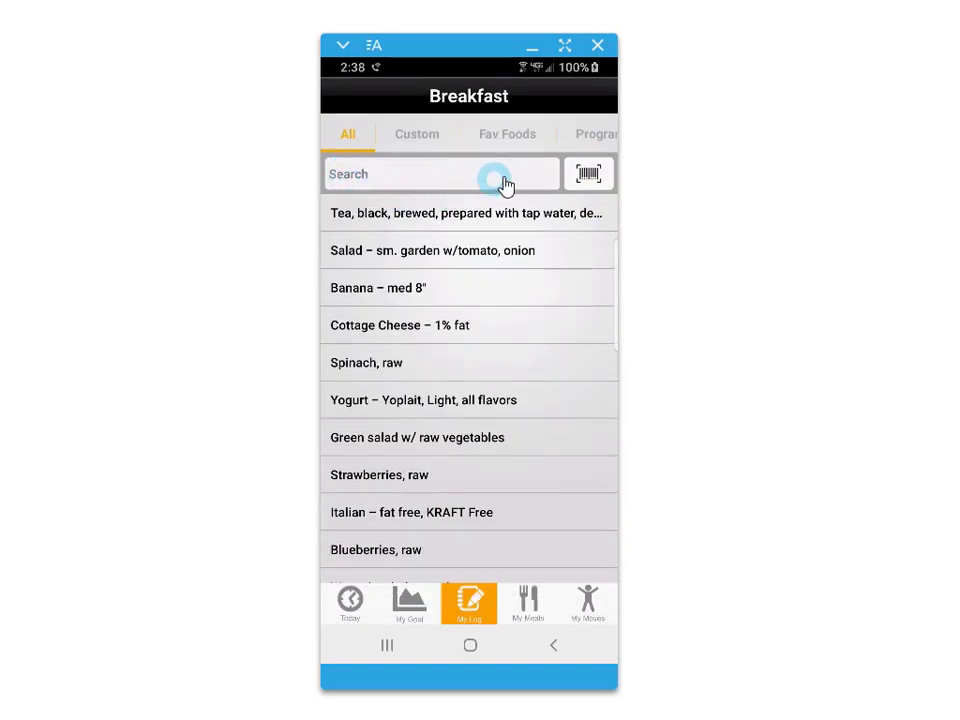
# Step: Add the MyBest BF favorite meal to the Nov 06 breakfast log
pyautogui.moveTo(514, 150); pyautogui.dragTo(371, 150)
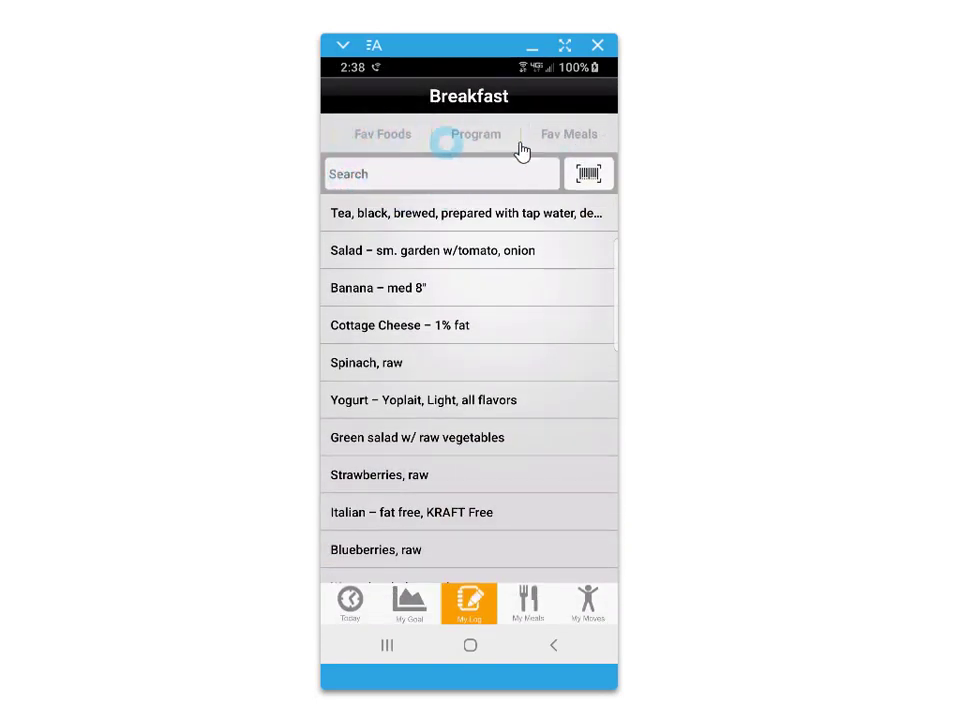
pyautogui.click(570, 145)
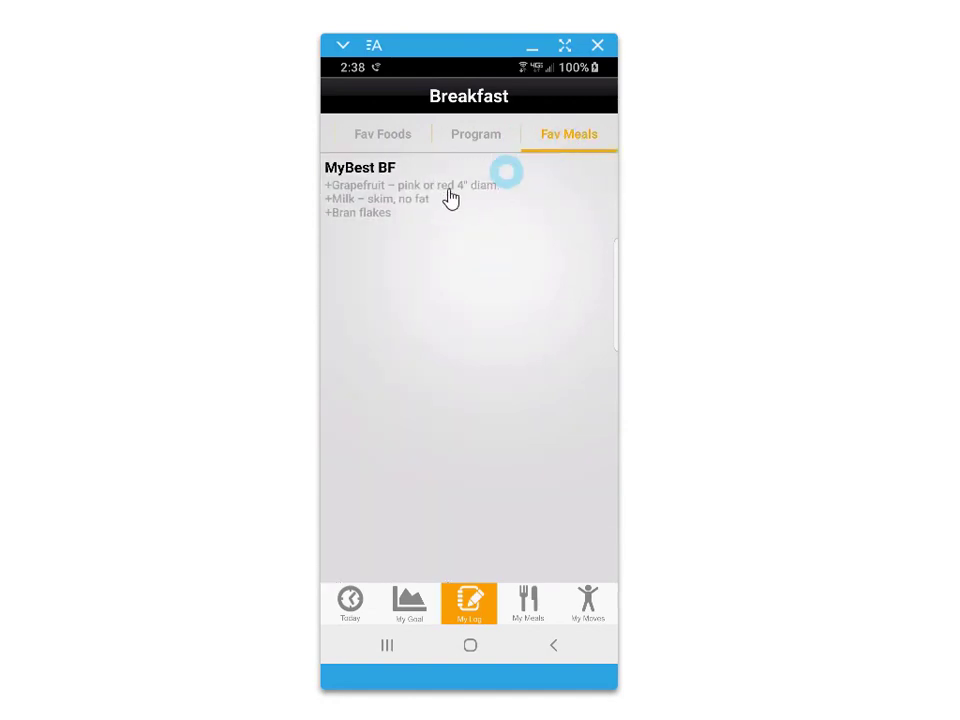
pyautogui.click(366, 197)
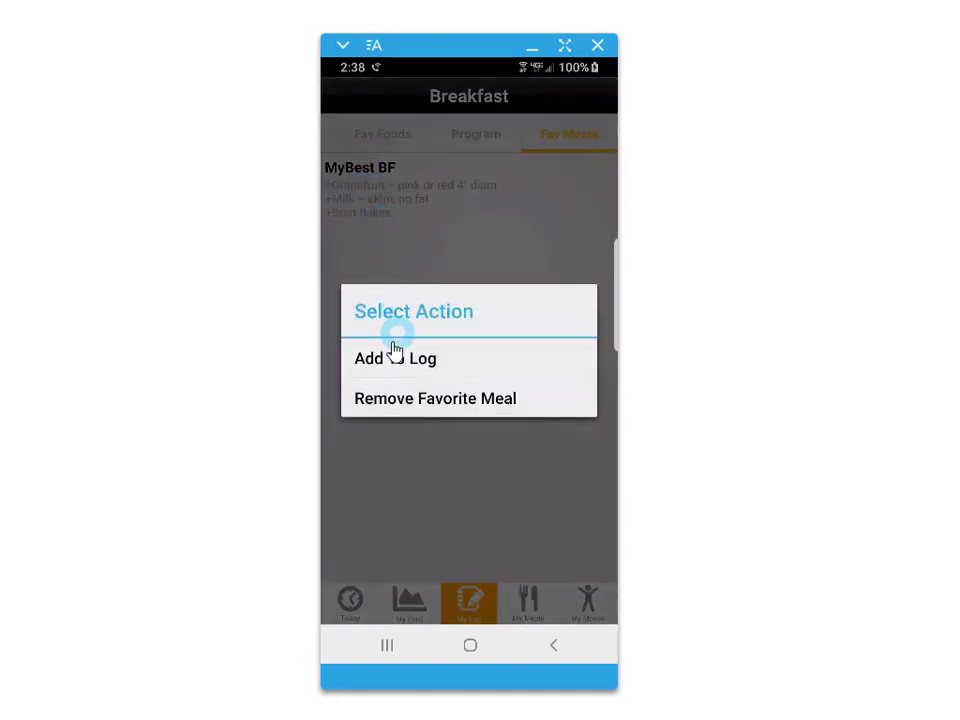
pyautogui.click(390, 360)
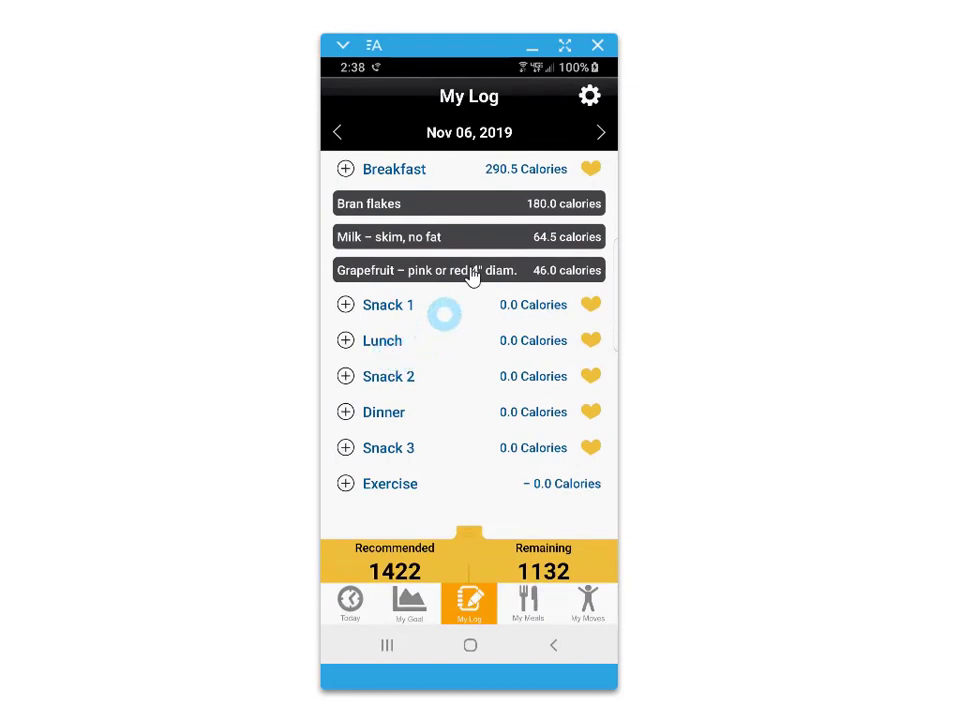
# Step: Return to Nov 05 and show its 146.5g carbs, 58.2g protein, 31.2g fat totals
pyautogui.click(337, 132)
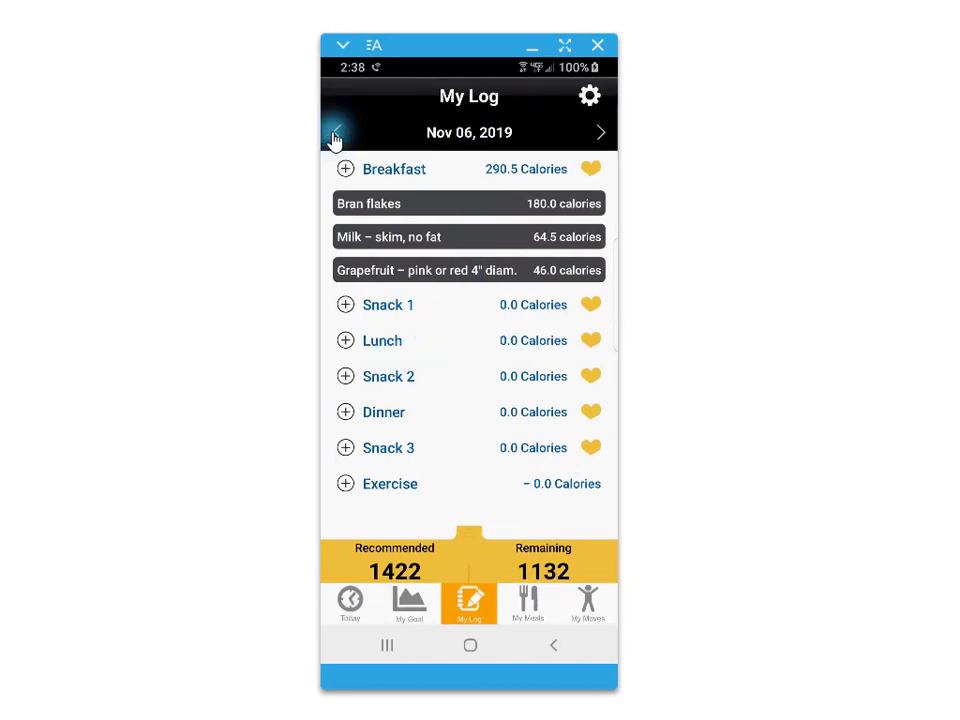
pyautogui.click(346, 341)
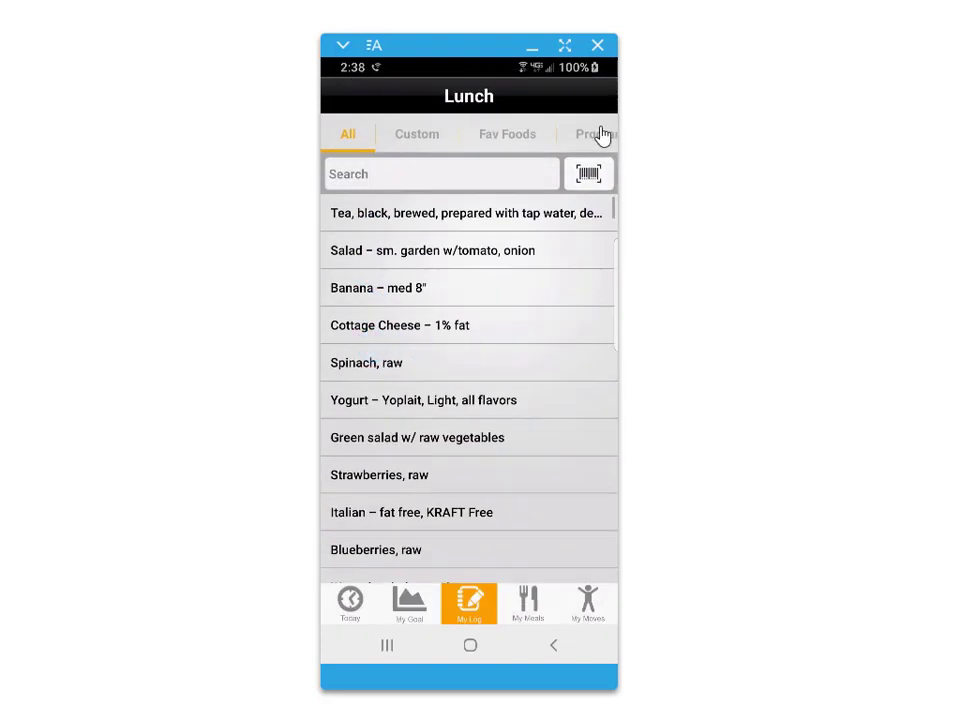
pyautogui.click(588, 177)
pyautogui.click(558, 650)
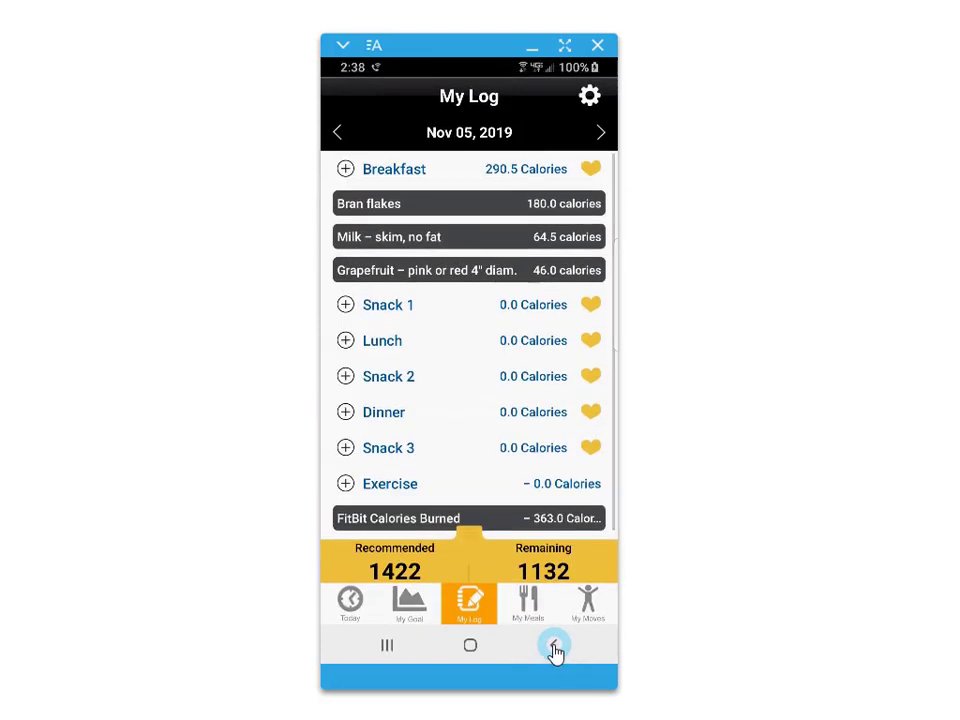
pyautogui.click(470, 536)
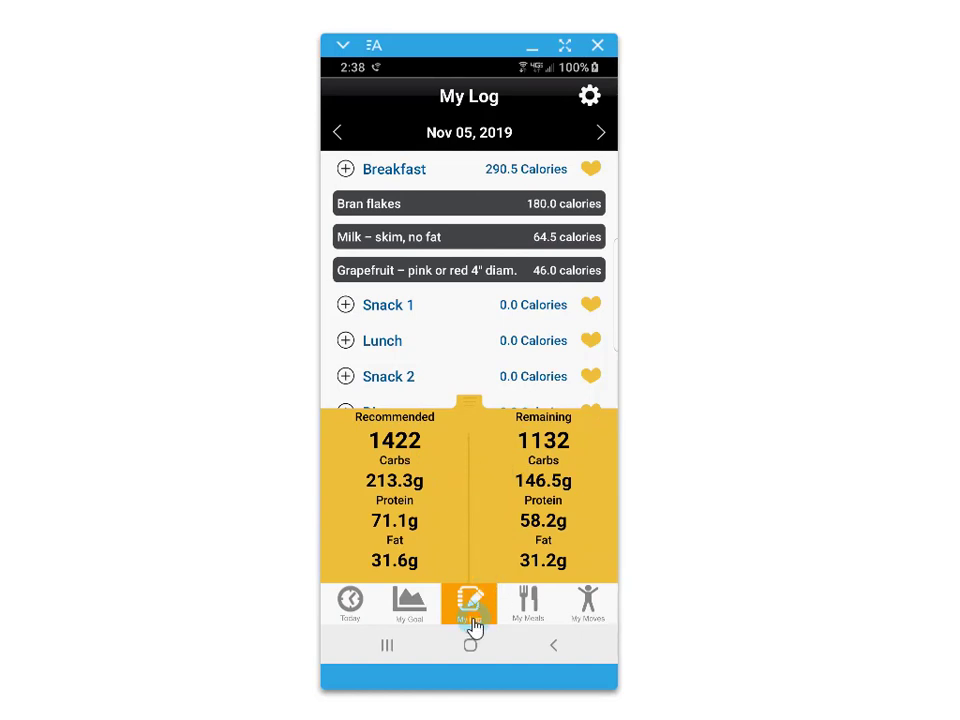
# Step: Show Today's Summary with 291 food calories, 1132 remaining and daily macronutrient totals
pyautogui.click(352, 603)
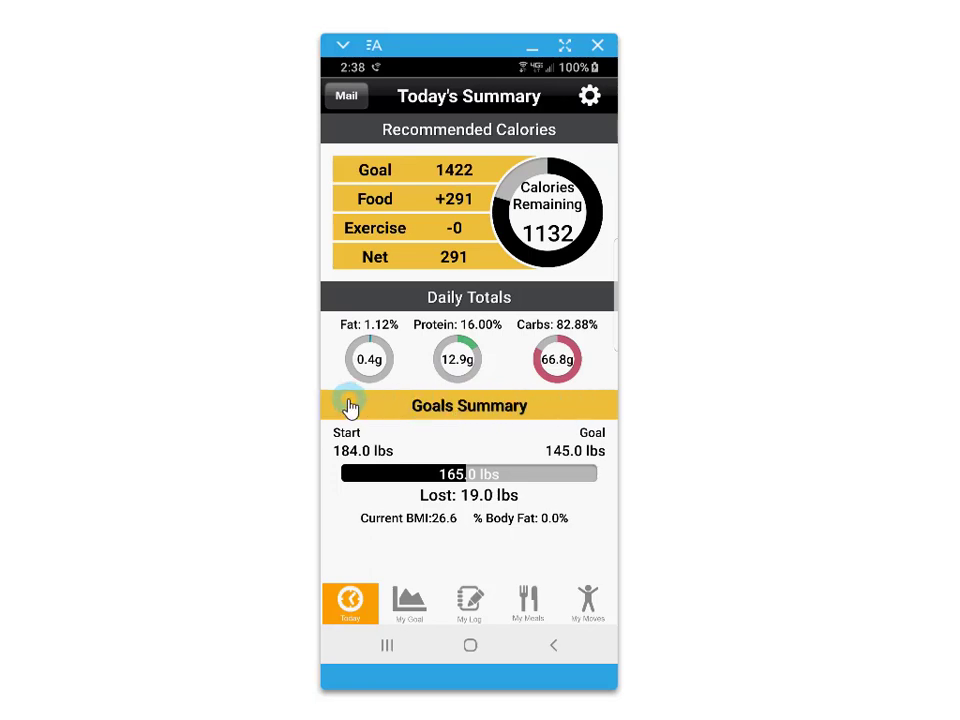
pyautogui.click(589, 597)
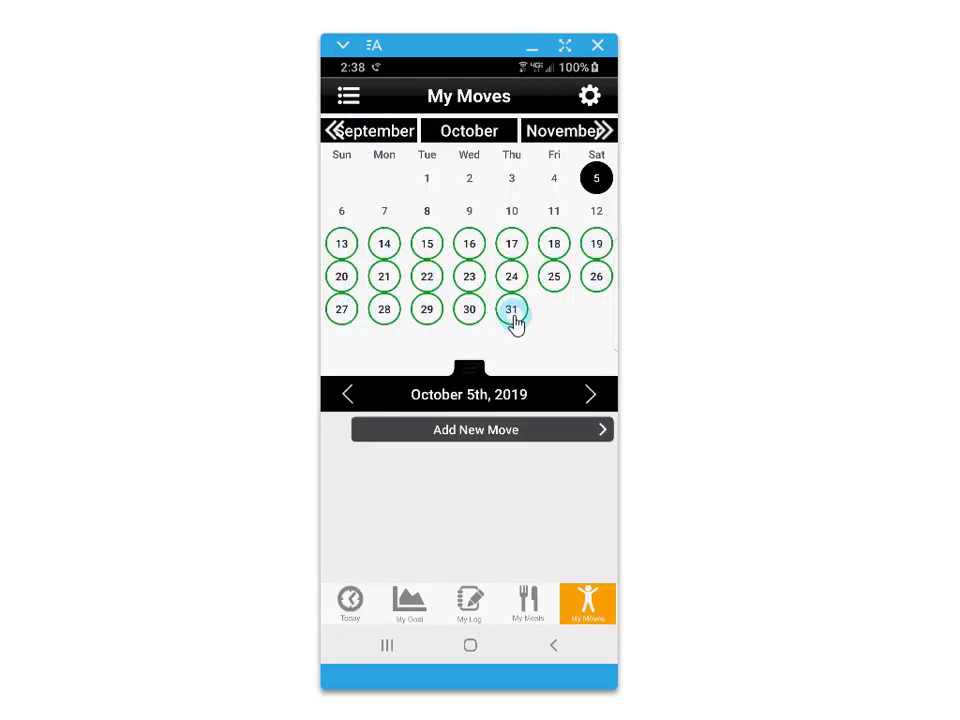
# Step: Show the October 13, 2019 routine and open Mountain Climbers with Variations (3 × 25 seconds)
pyautogui.click(342, 246)
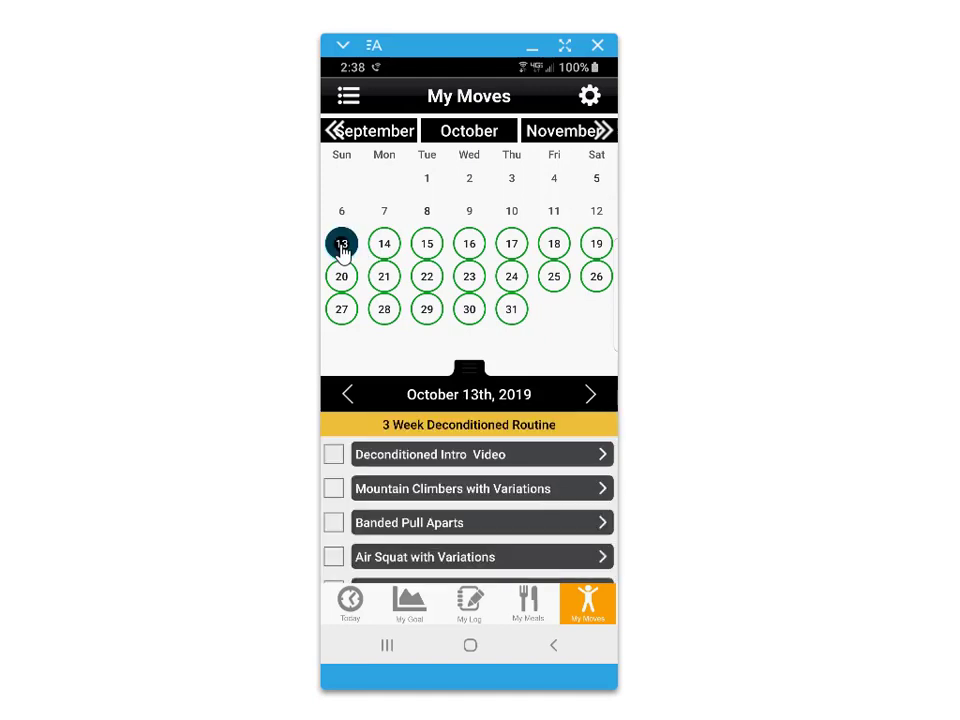
pyautogui.scroll(-2, 518, 462)
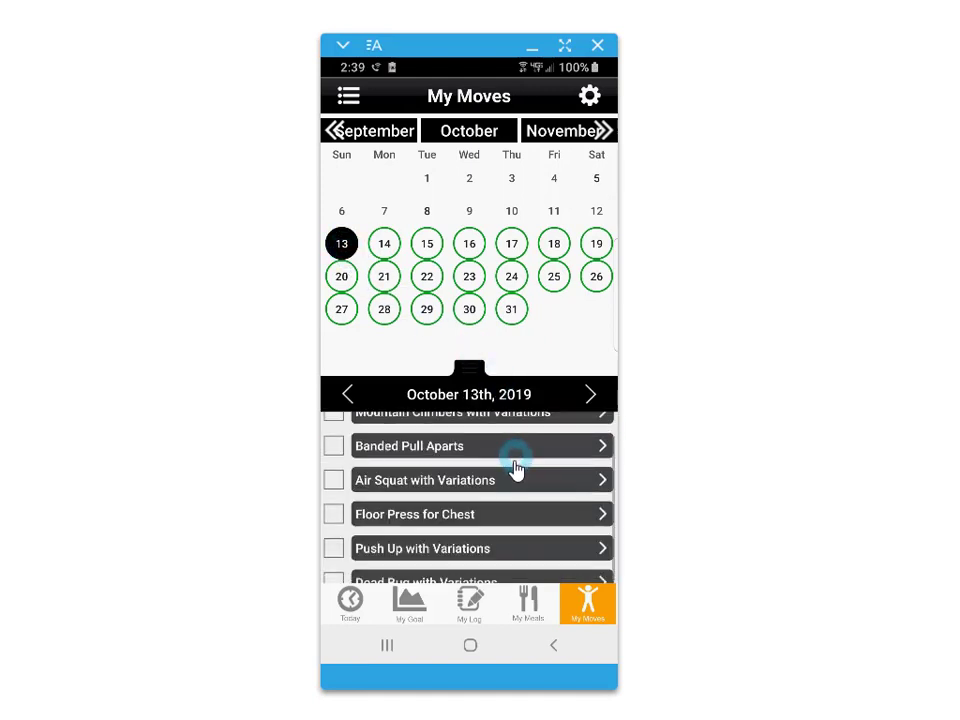
pyautogui.scroll(-2, 512, 474)
pyautogui.scroll(2, 505, 462)
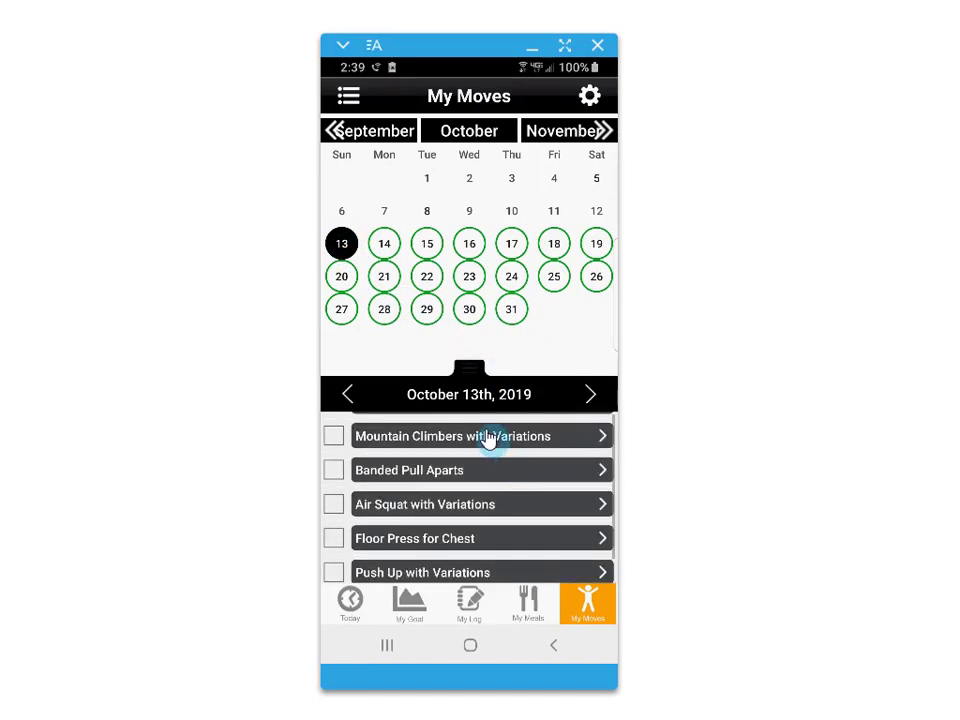
pyautogui.moveTo(466, 371); pyautogui.dragTo(466, 208)
pyautogui.click(437, 245)
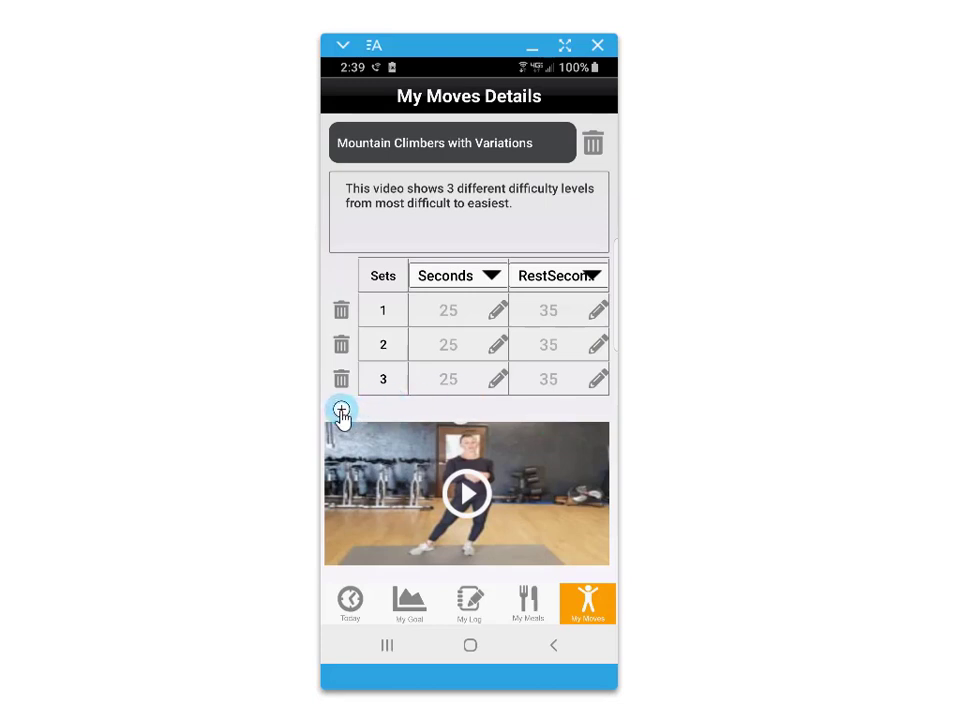
pyautogui.click(512, 416)
pyautogui.click(594, 146)
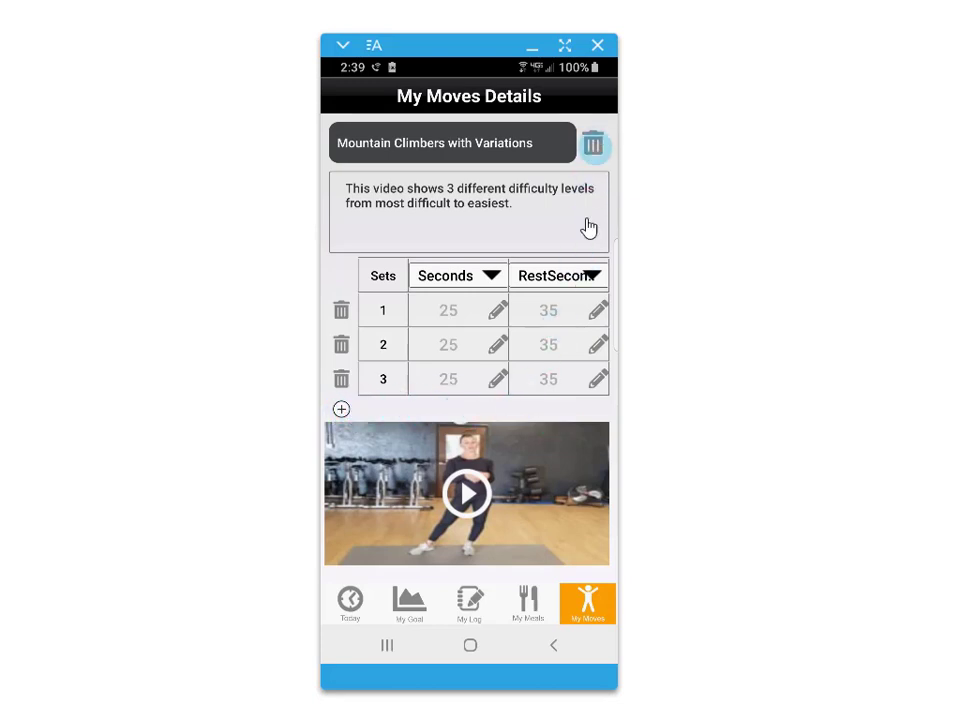
pyautogui.click(555, 646)
pyautogui.click(455, 497)
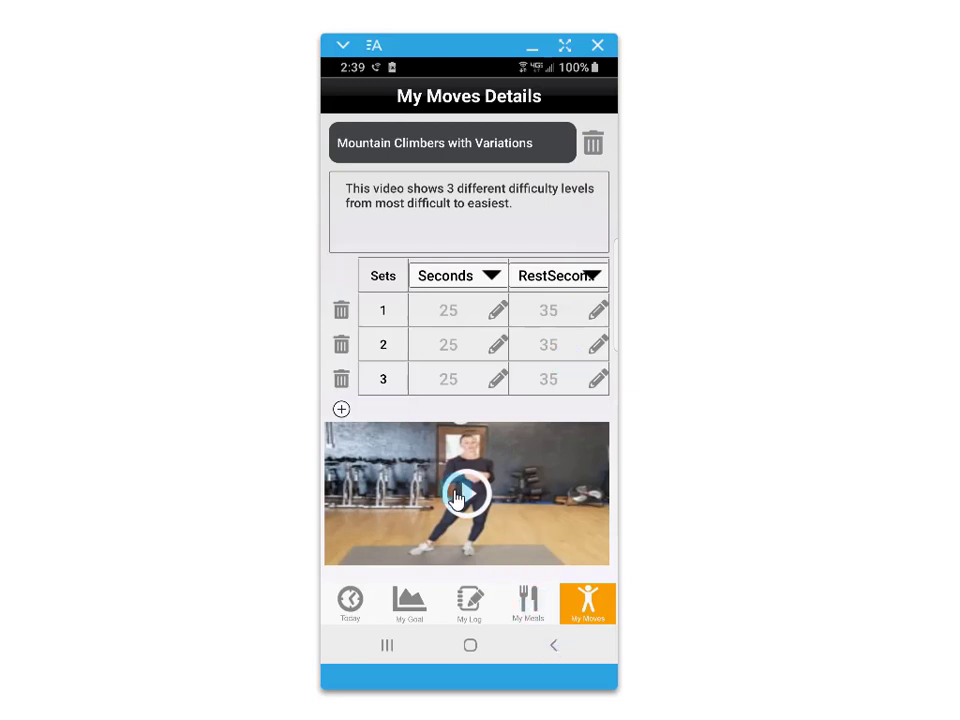
pyautogui.click(367, 252)
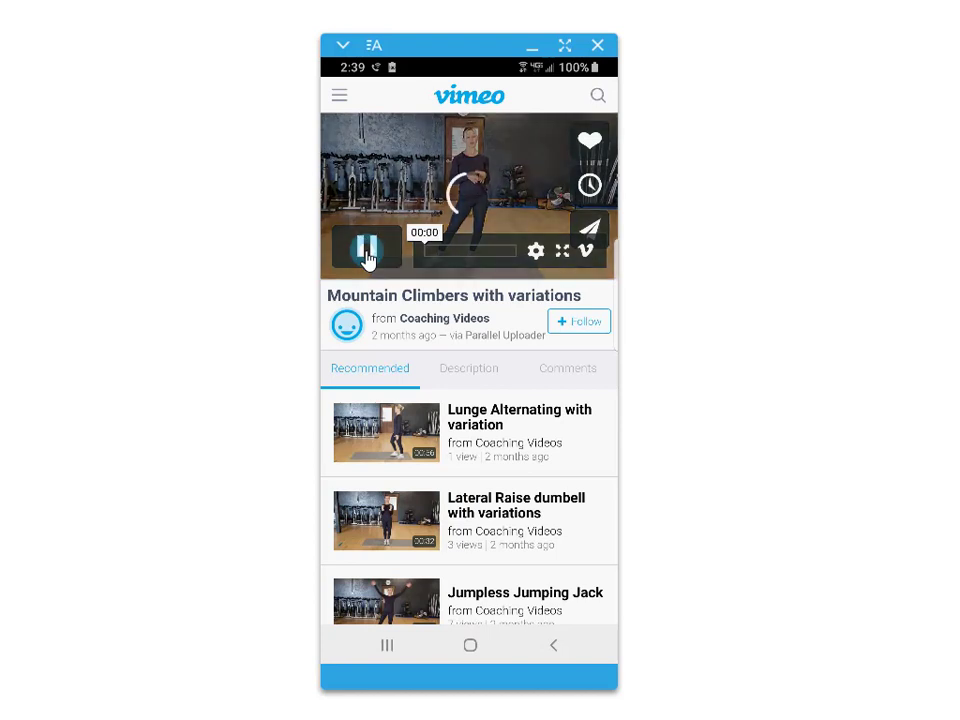
# Step: Watch the Mountain Climbers with Variations Vimeo demo full screen, then return to the move's details
pyautogui.click(561, 256)
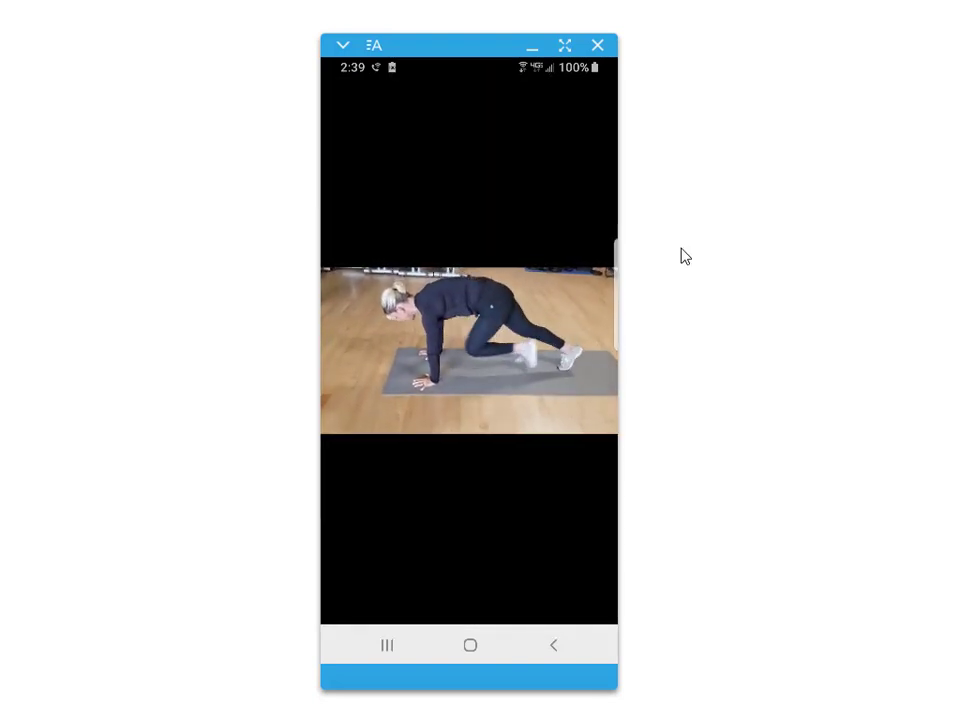
pyautogui.click(551, 648)
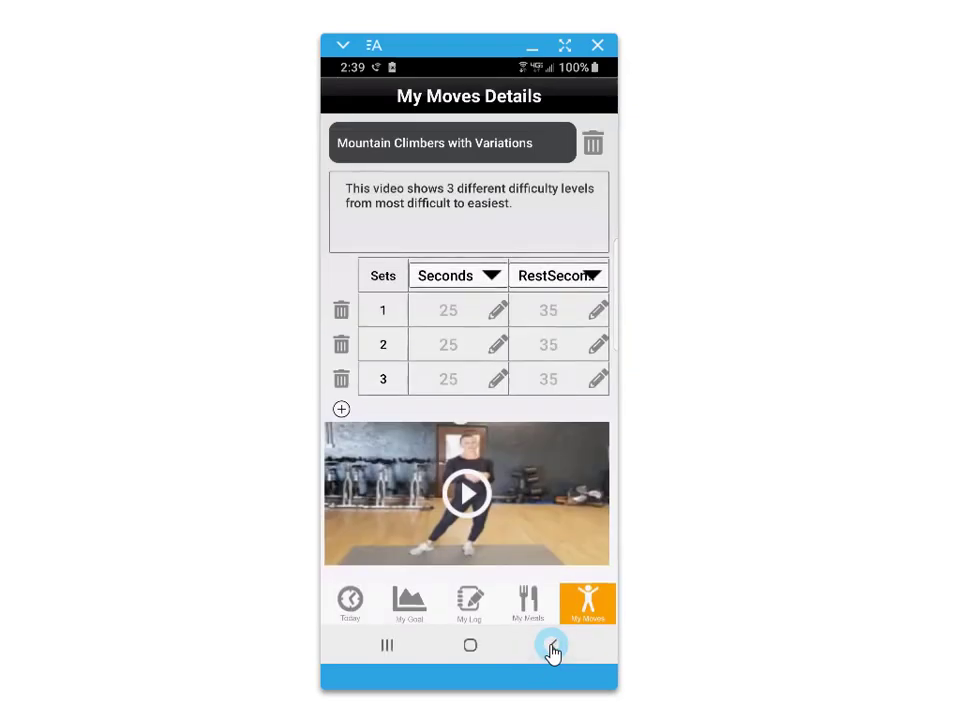
# Step: Return to the moves calendar, scroll through the day list, then go back to the November 2019 month view
pyautogui.click(551, 648)
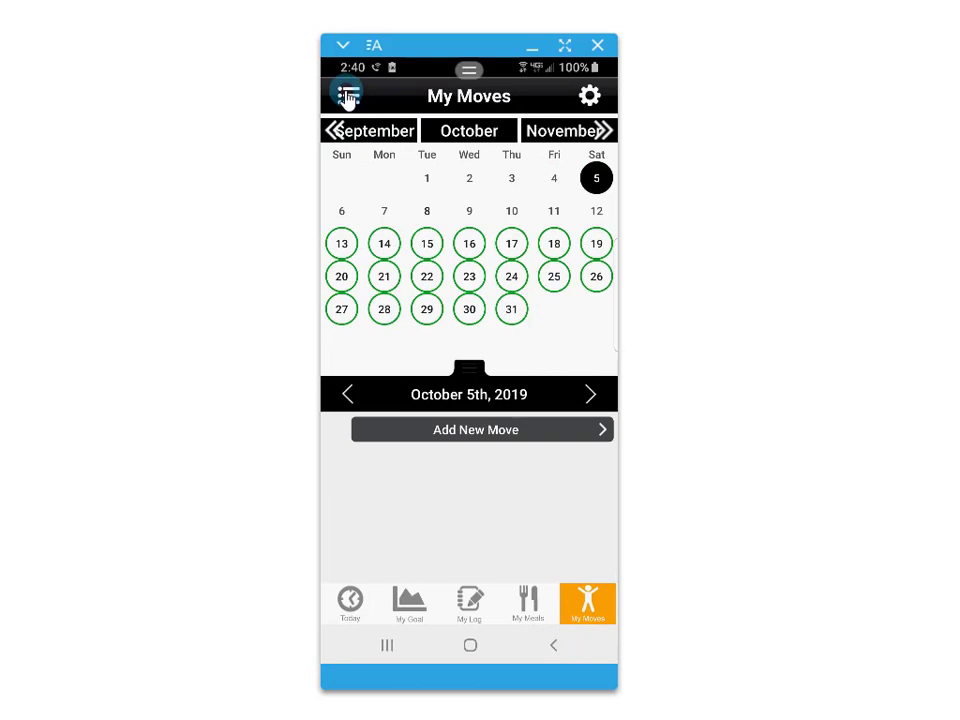
pyautogui.click(347, 95)
pyautogui.scroll(-5, 473, 280)
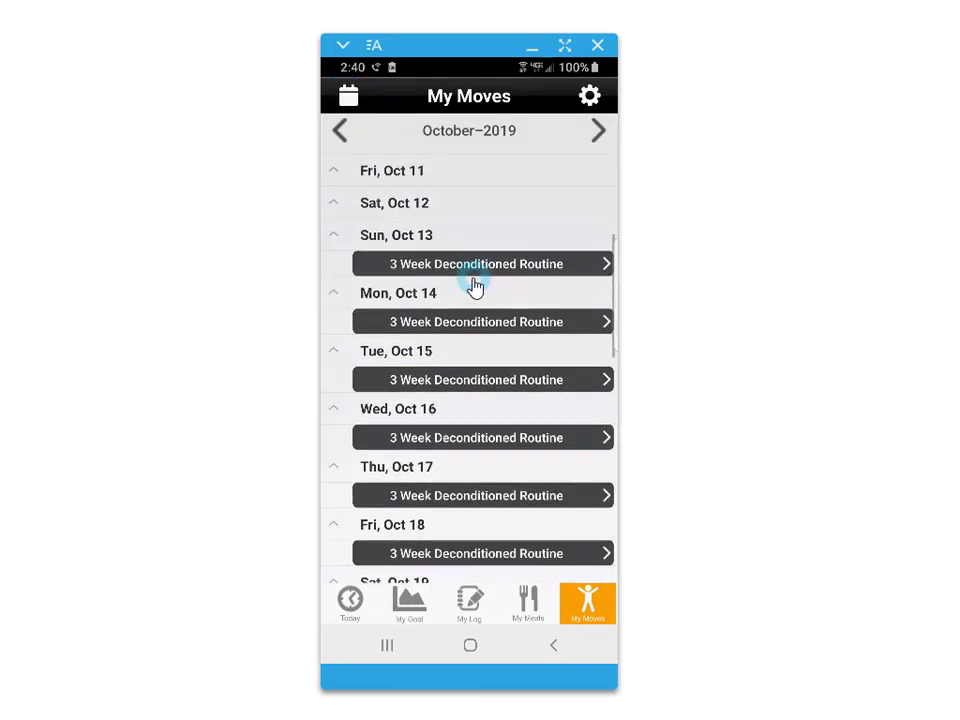
pyautogui.scroll(-4, 474, 284)
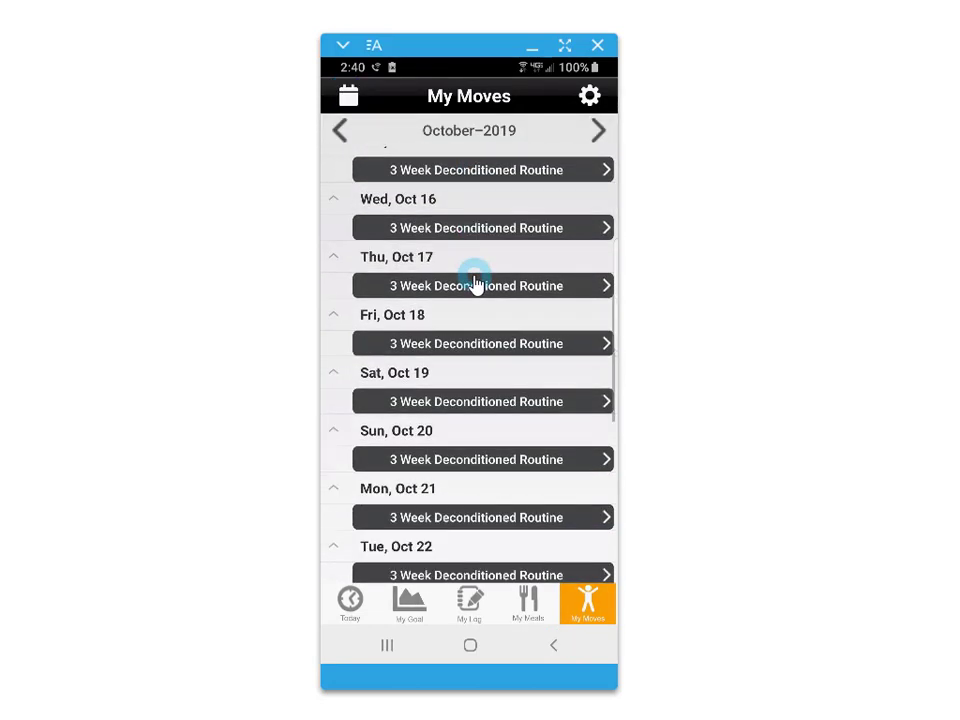
pyautogui.click(345, 95)
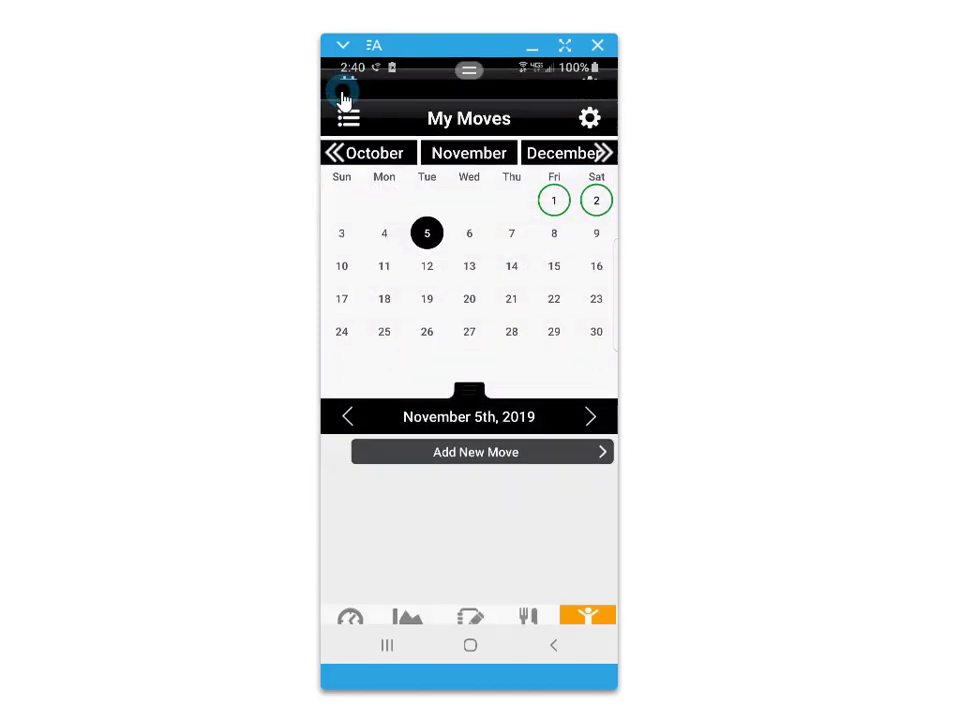
# Step: Pick November 5th and add Bench Press from the chest moves, opening its details
pyautogui.click(426, 212)
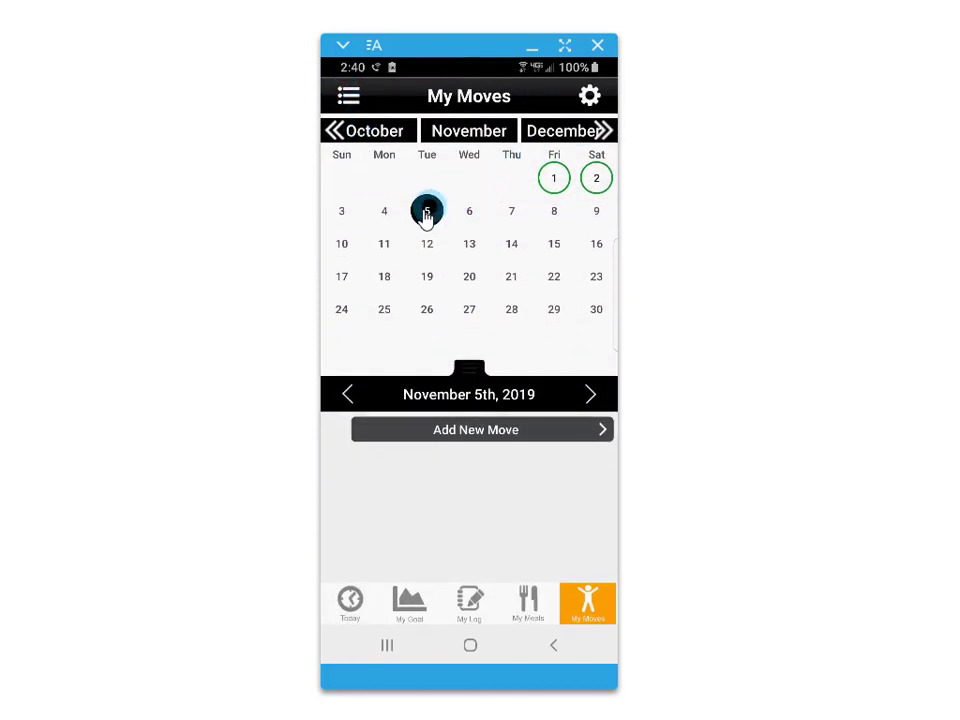
pyautogui.click(456, 440)
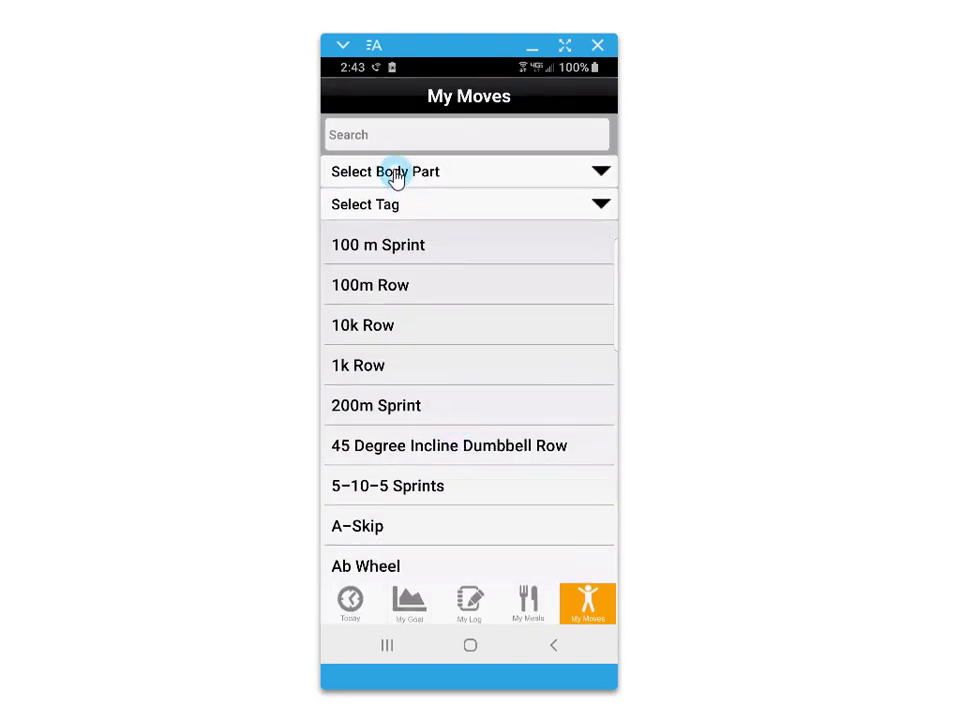
pyautogui.click(394, 172)
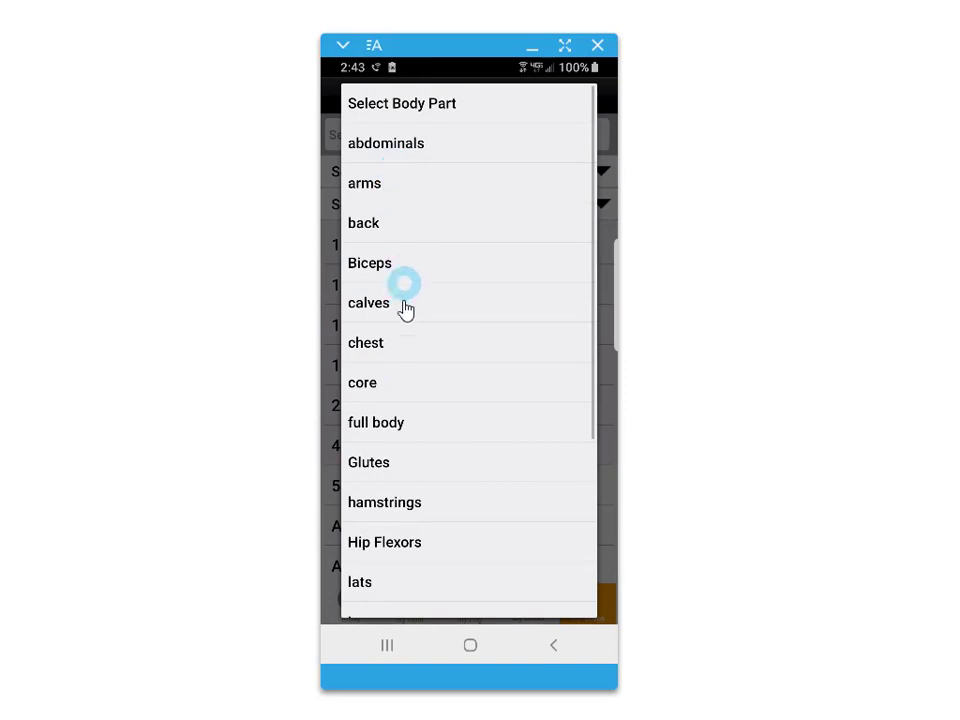
pyautogui.click(370, 343)
pyautogui.click(535, 240)
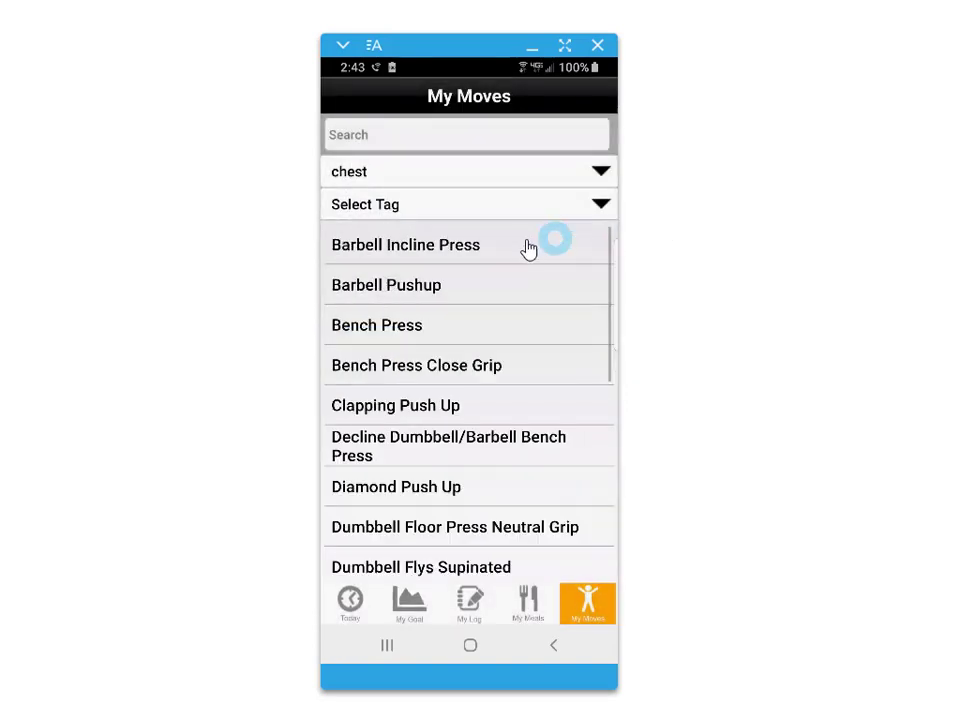
pyautogui.click(391, 328)
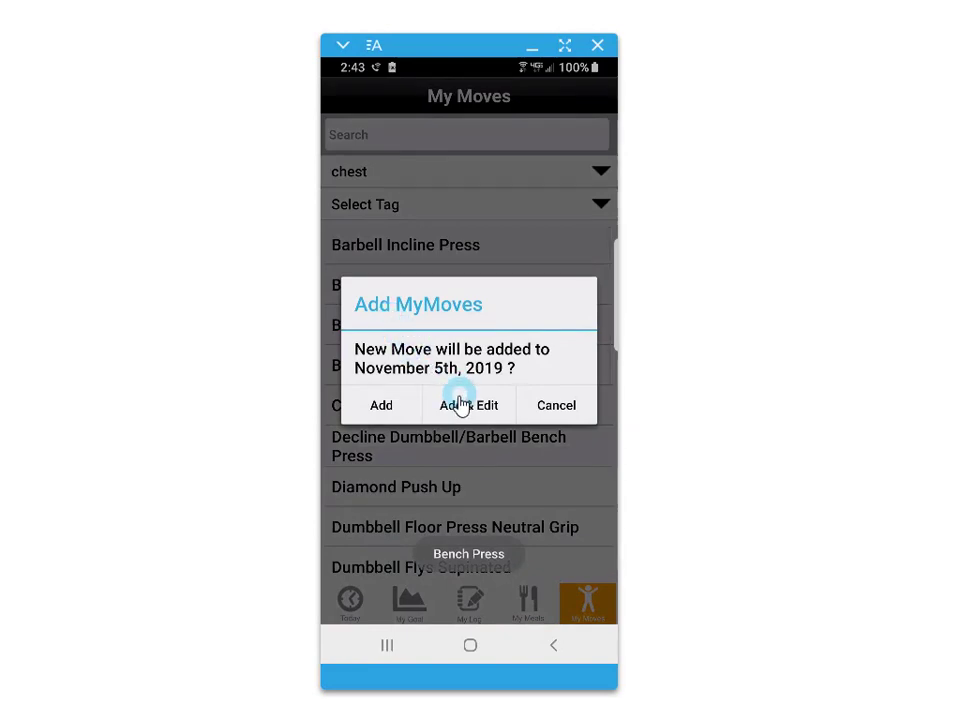
pyautogui.click(458, 410)
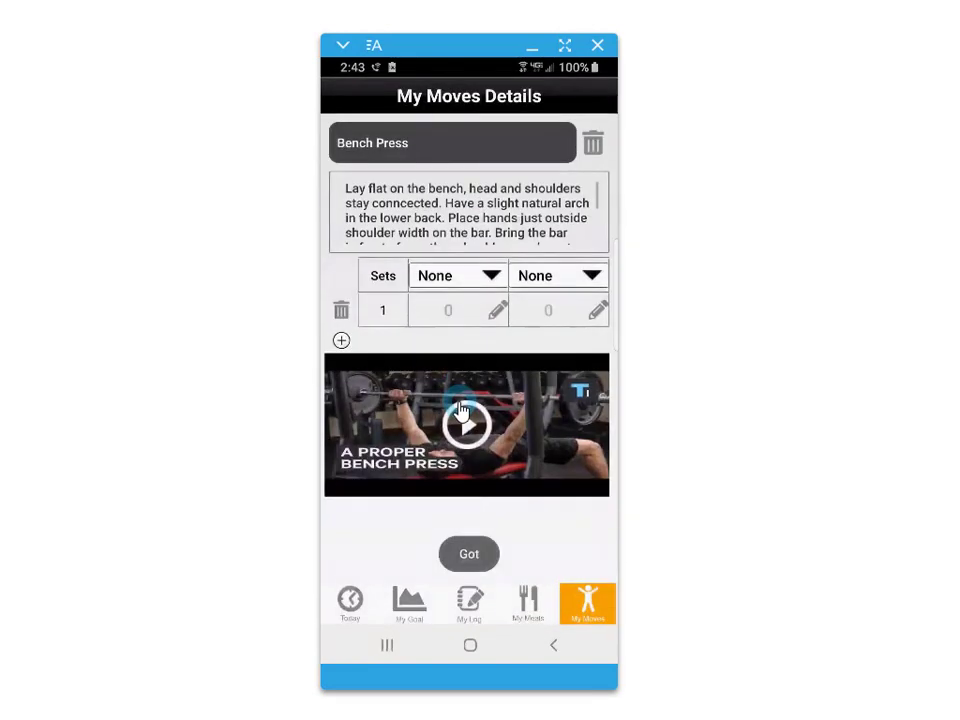
# Step: Add two more set rows and set the columns to Repetitions and Pounds
pyautogui.click(342, 341)
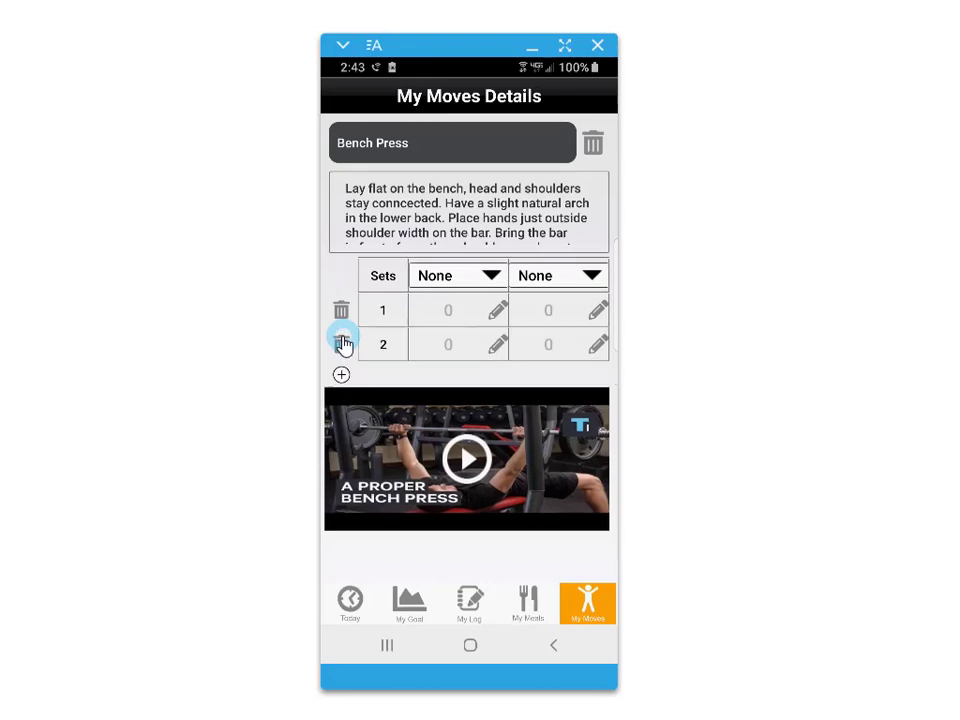
pyautogui.click(401, 373)
pyautogui.click(492, 275)
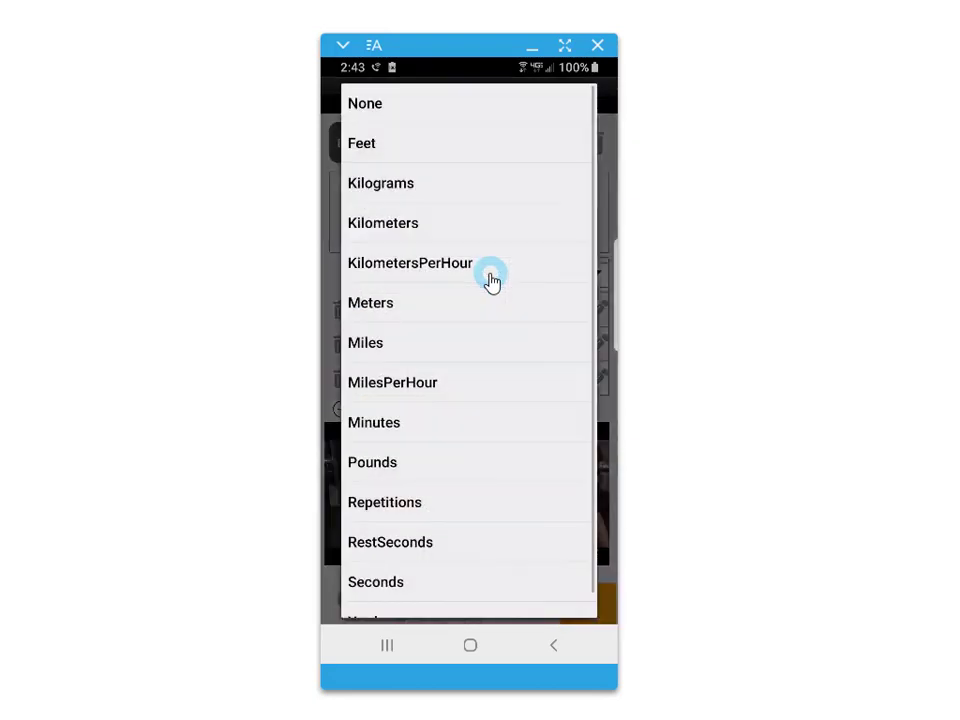
pyautogui.click(386, 508)
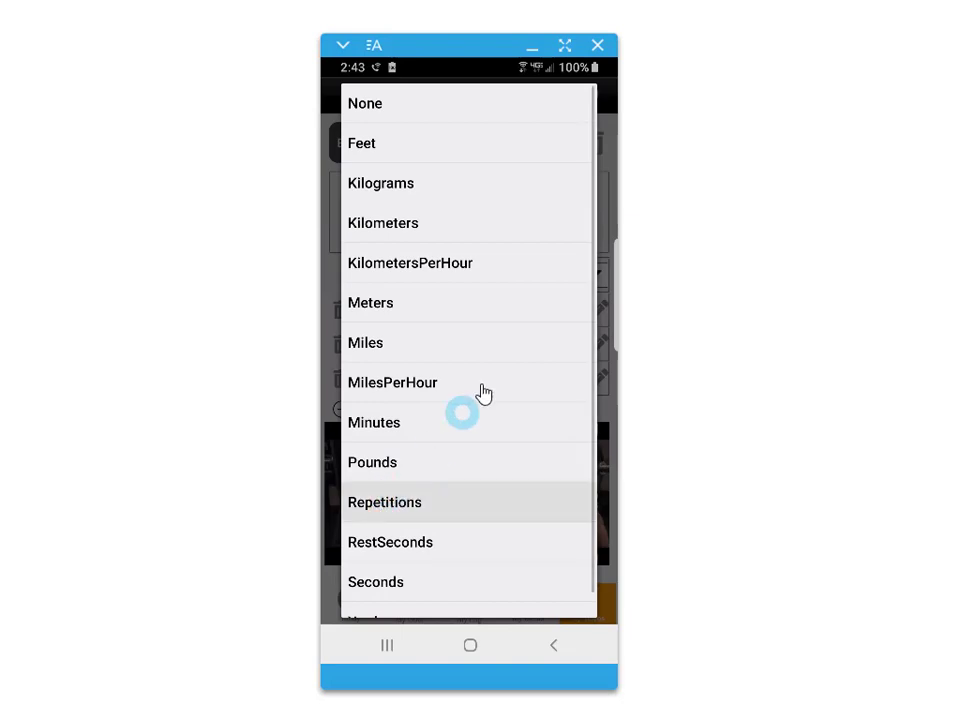
pyautogui.click(582, 275)
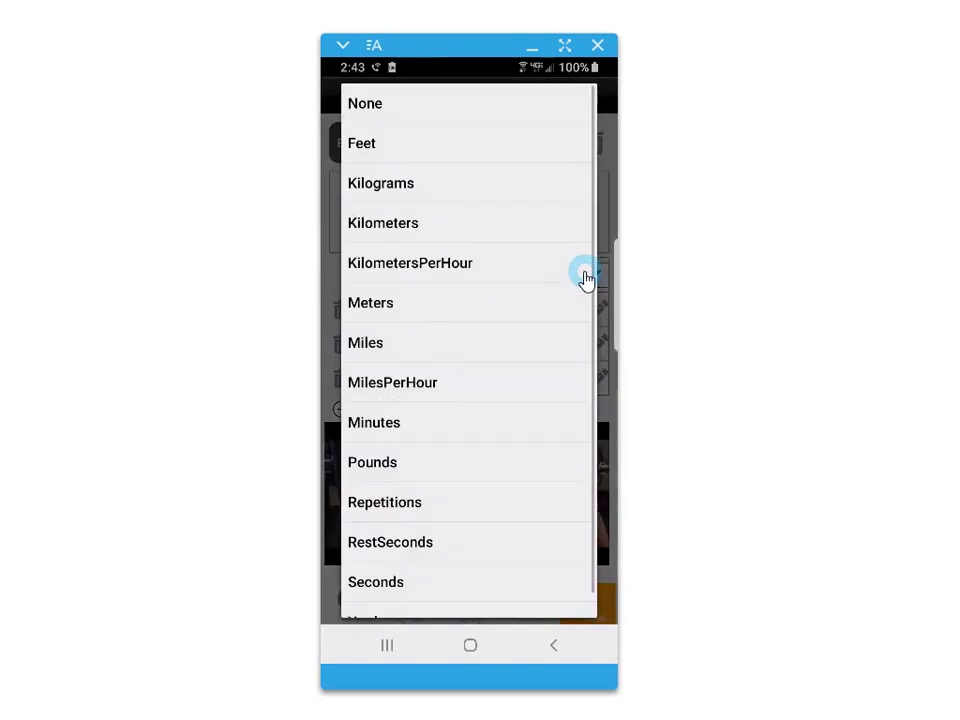
pyautogui.click(377, 462)
# Step: Enter set 1 as 16 repetitions at 145 pounds
pyautogui.moveTo(446, 318); pyautogui.dragTo(500, 313)
pyautogui.click(500, 313)
pyautogui.write('16')
pyautogui.click(600, 315)
pyautogui.click(552, 316)
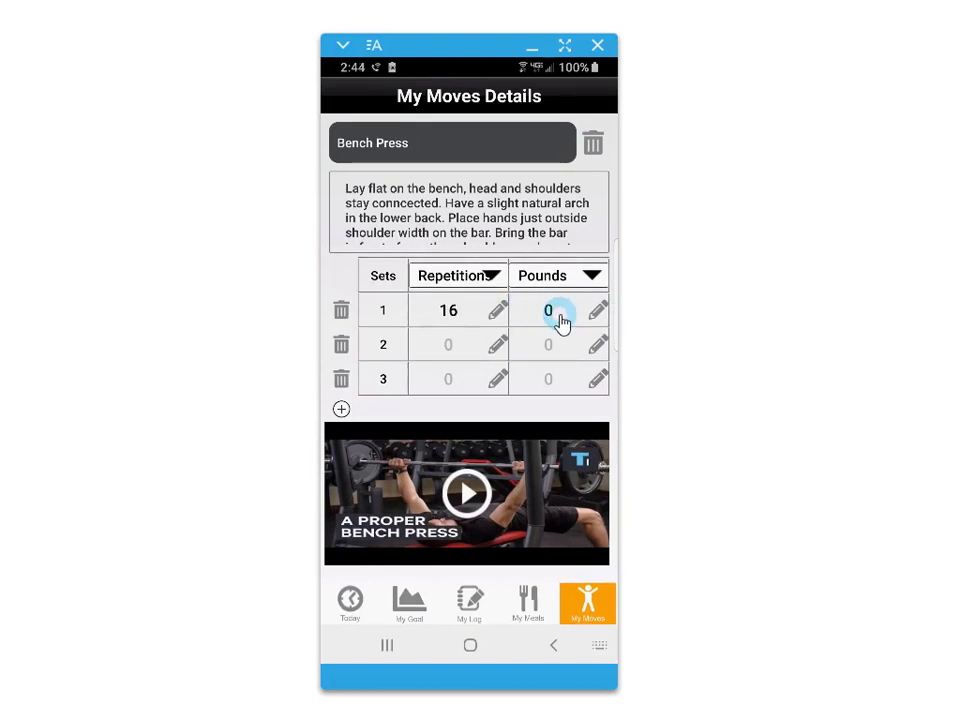
pyautogui.write('145')
# Step: Enter set 2 as 12 reps at 180 lb and set 3 as 10 at 190, then play the demo video
pyautogui.click(500, 345)
pyautogui.click(456, 347)
pyautogui.write('12')
pyautogui.click(598, 345)
pyautogui.click(552, 347)
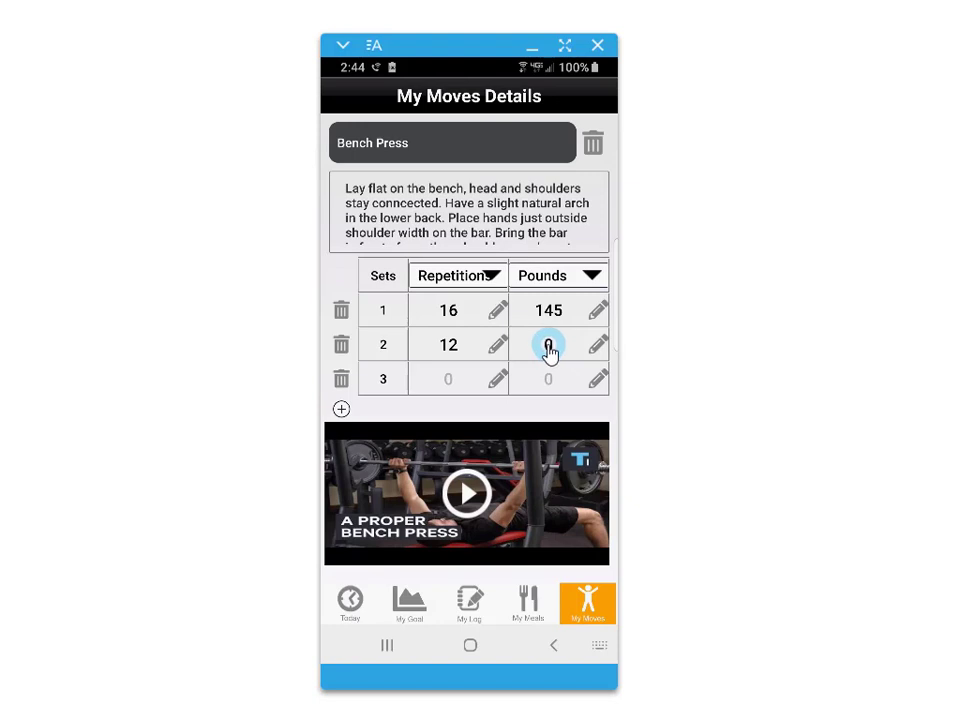
pyautogui.write('180')
pyautogui.click(594, 362)
pyautogui.click(498, 379)
pyautogui.write('10')
pyautogui.write('190')
pyautogui.click(467, 497)
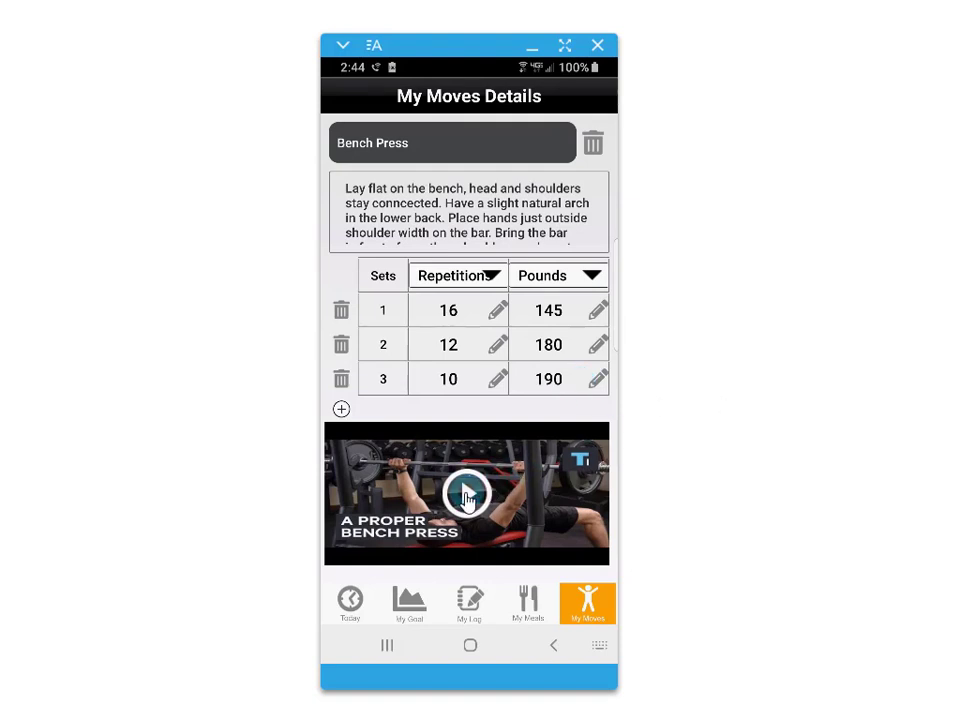
pyautogui.click(467, 497)
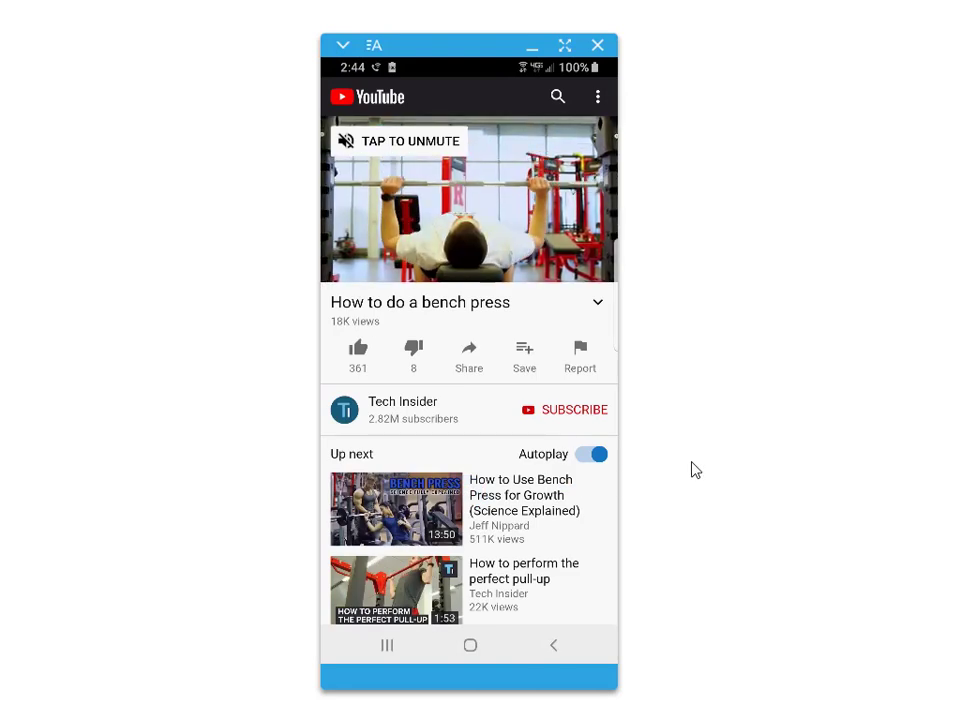
# Step: Watch the How to do a bench press YouTube video, then return to the Bench Press details
pyautogui.click(601, 264)
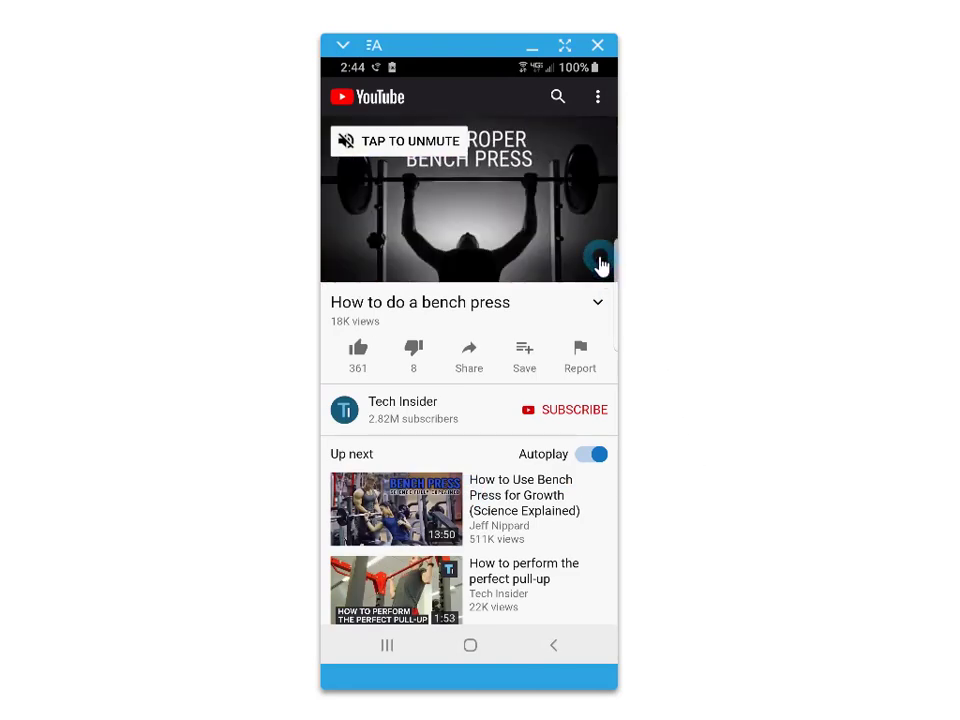
pyautogui.click(553, 645)
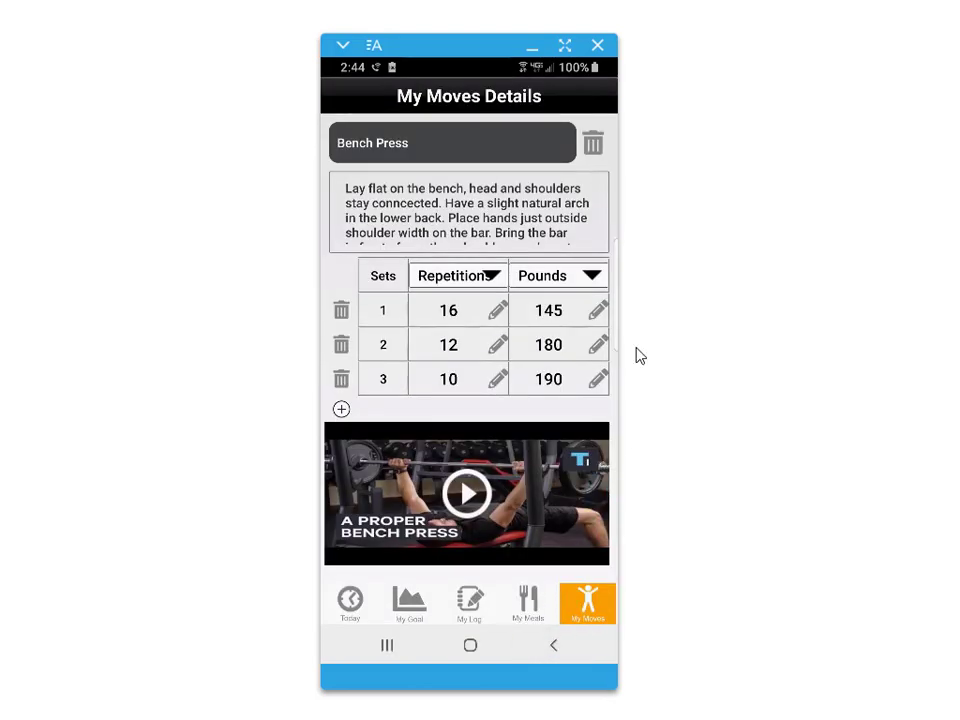
# Step: Pick October 20th and check off Mountain Climbers, Banded Pull Aparts, Air Squat, and Floor Press
pyautogui.press('Escape')
pyautogui.click(342, 277)
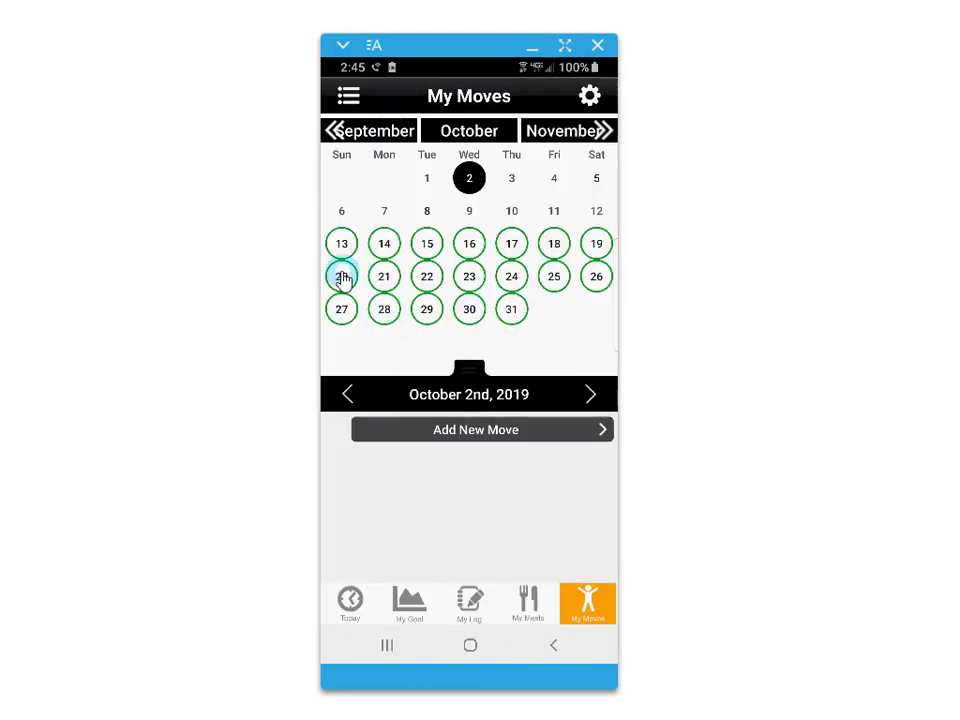
pyautogui.click(334, 454)
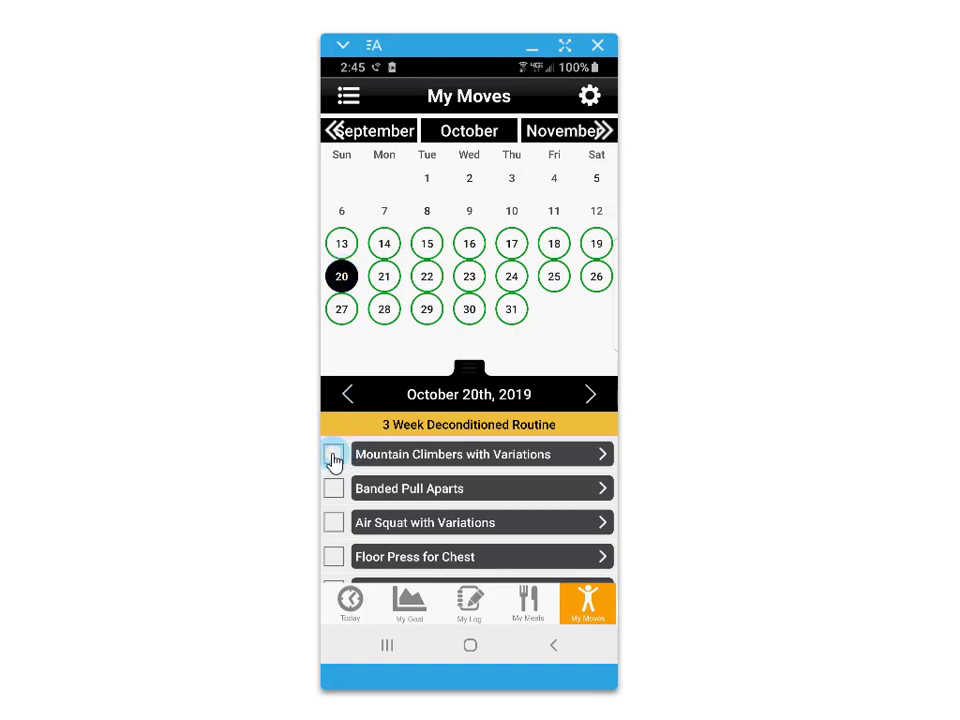
pyautogui.click(334, 488)
pyautogui.click(334, 522)
pyautogui.click(334, 556)
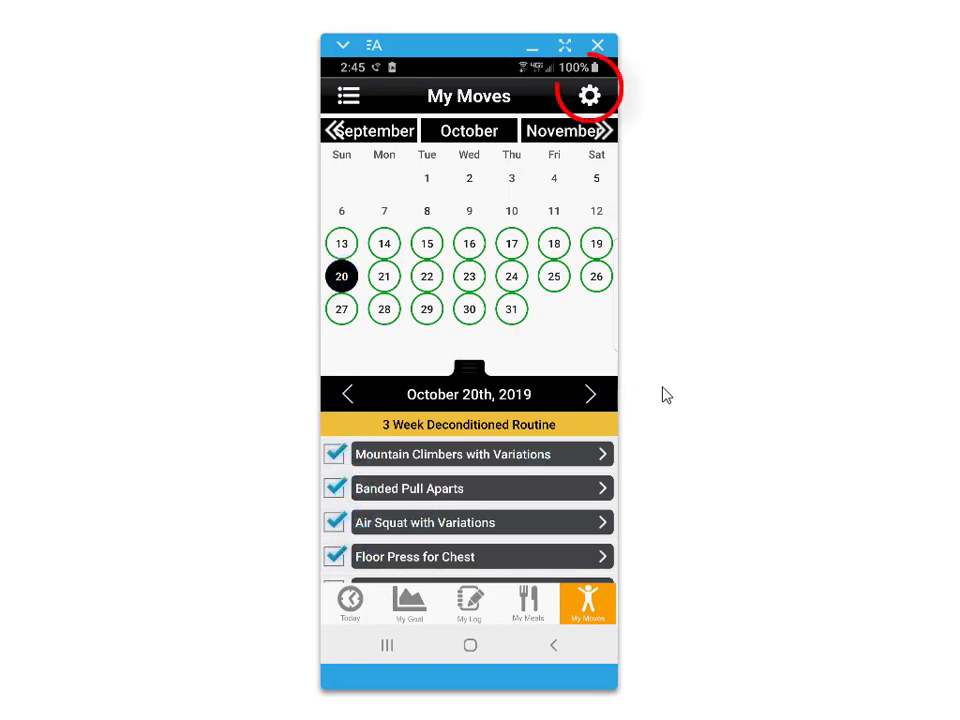